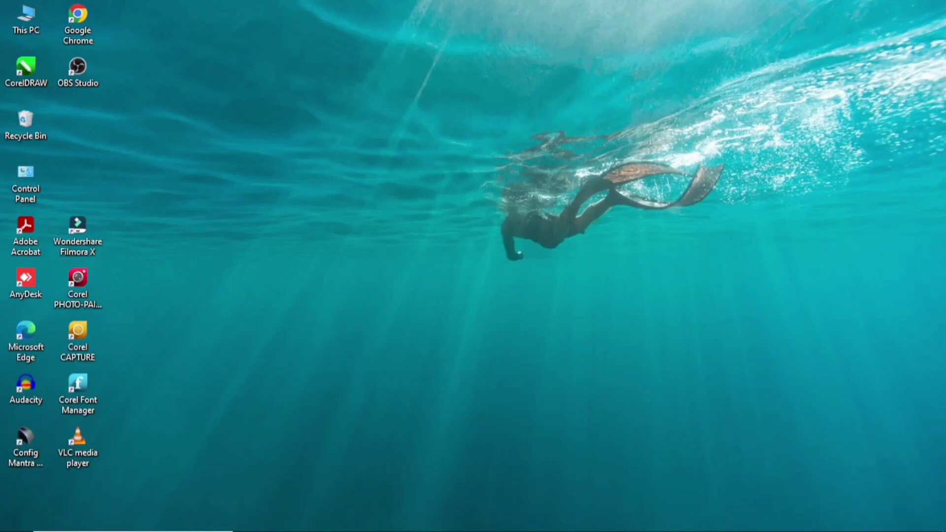
- Open the Canva home page in Google Chrome
{"action": "double_click", "coordinate": [85, 18]}
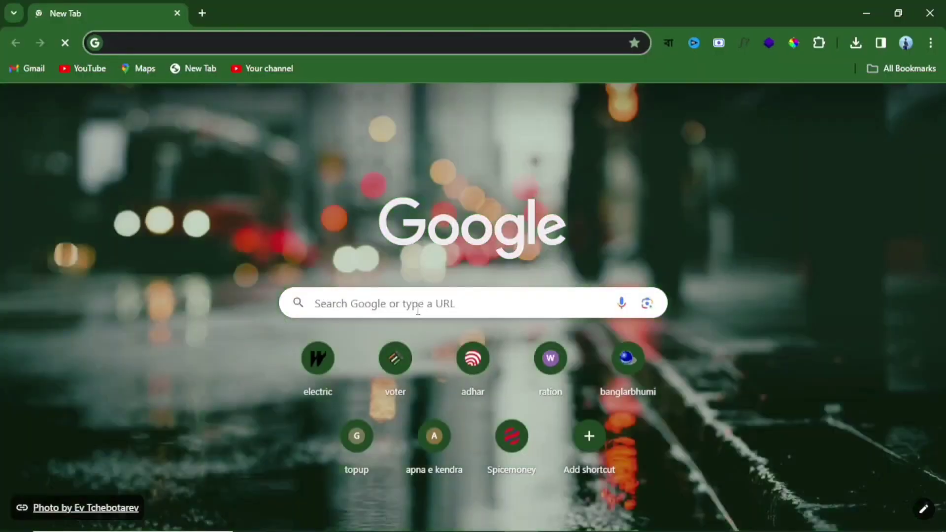
{"action": "left_click", "coordinate": [417, 309]}
{"action": "left_click", "coordinate": [345, 335]}
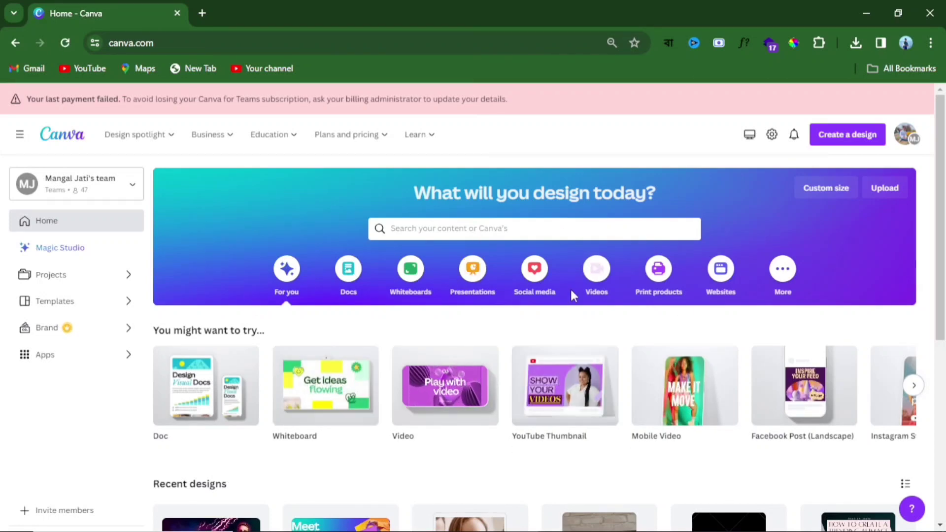
- Go to Canva's Magic Studio and start a new mobile video with Magic Design for video
{"action": "left_click", "coordinate": [66, 252]}
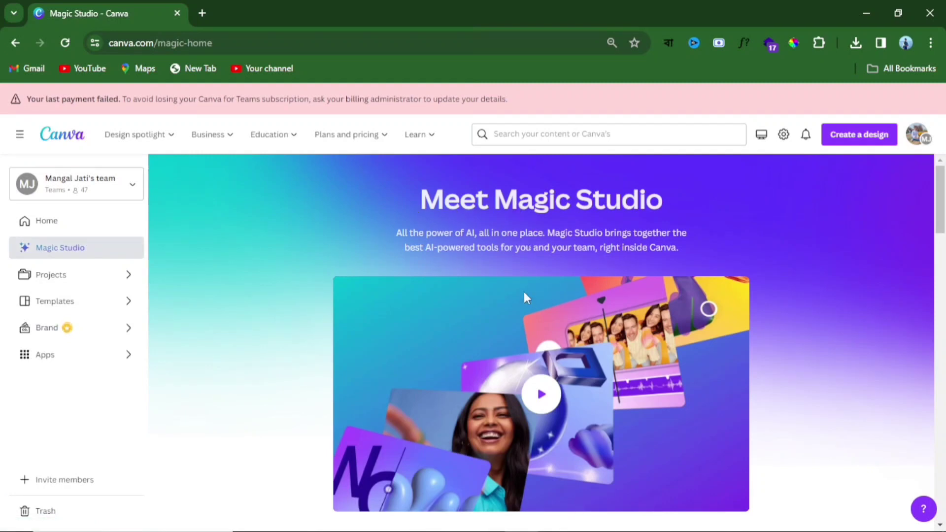
{"action": "scroll", "coordinate": [542, 236], "scroll_direction": "down", "scroll_amount": 3}
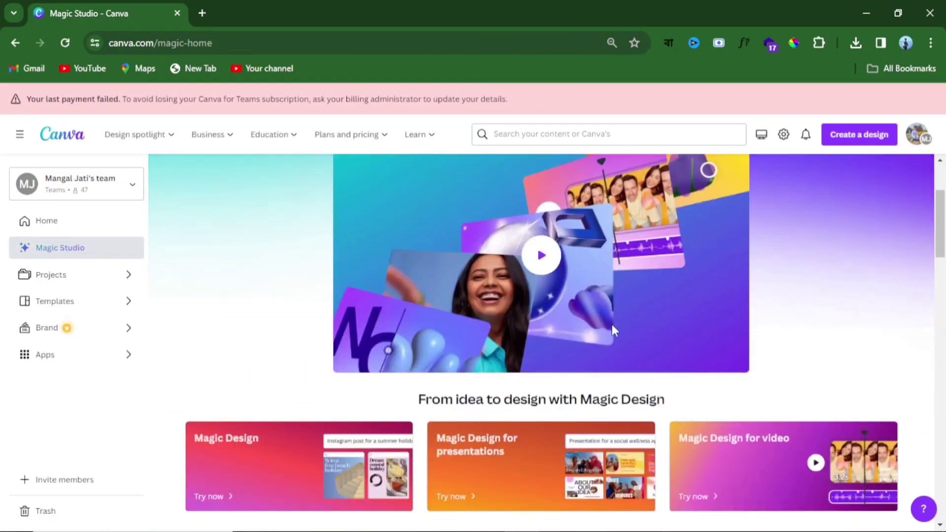
{"action": "scroll", "coordinate": [612, 329], "scroll_direction": "down", "scroll_amount": 2}
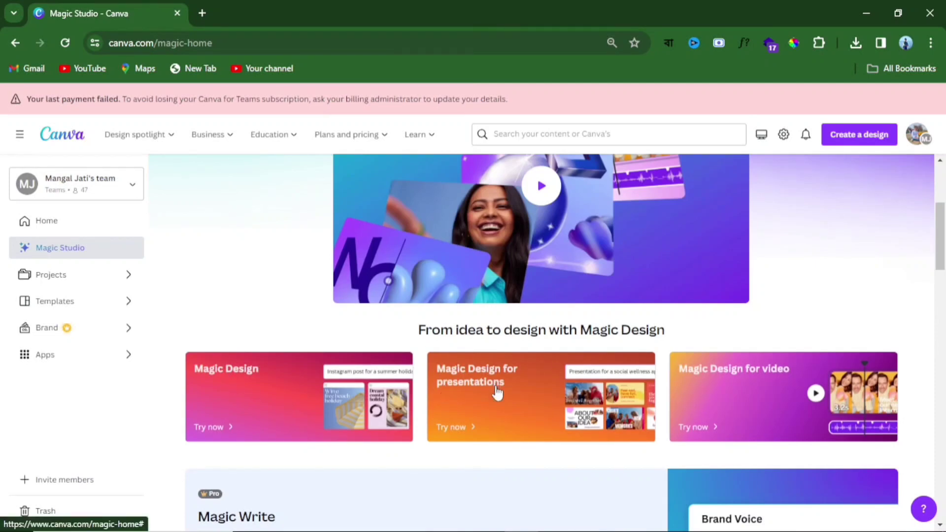
{"action": "scroll", "coordinate": [800, 375], "scroll_direction": "down", "scroll_amount": 2}
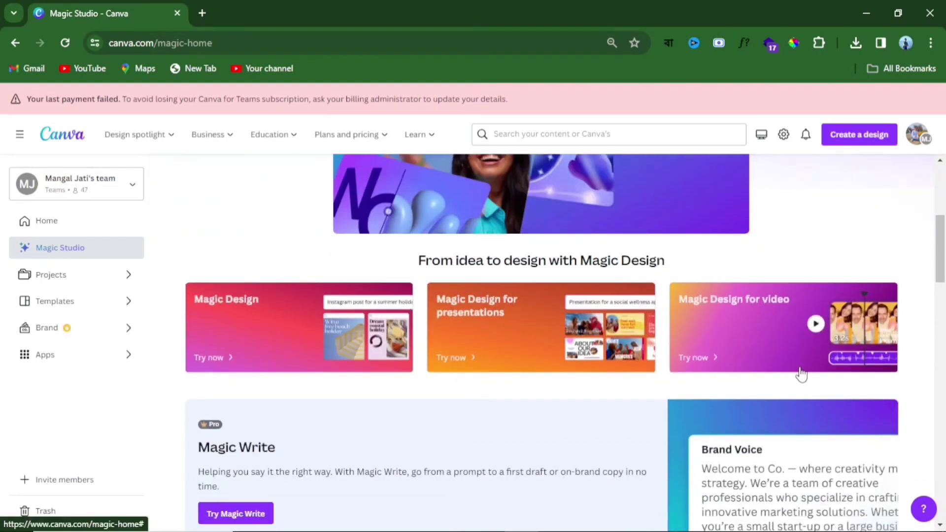
{"action": "left_click", "coordinate": [775, 337]}
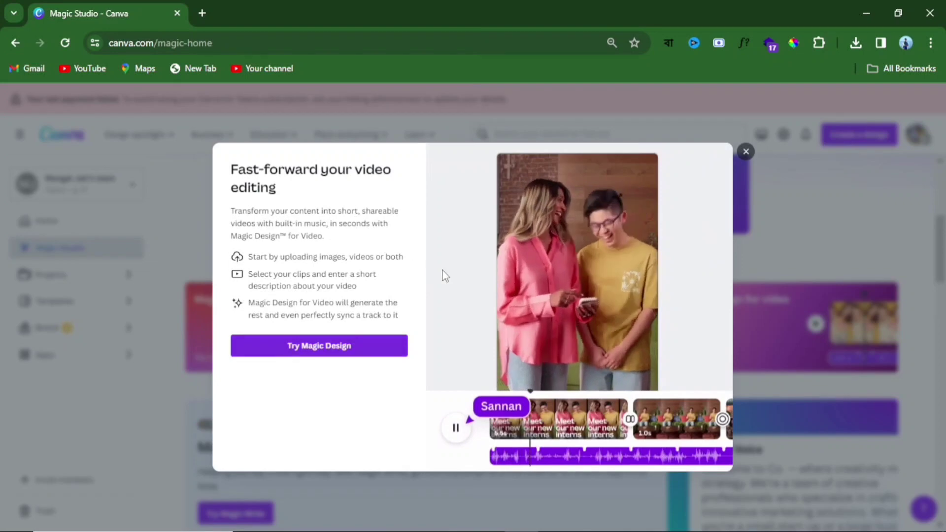
{"action": "left_click", "coordinate": [327, 351]}
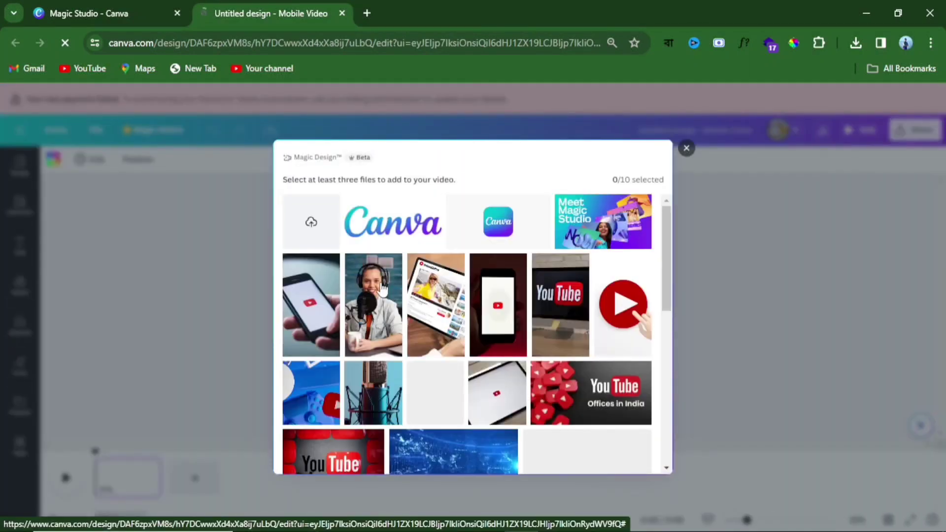
- Select all six images in the row below the Canva logos, from the hand-held phone to the red play button, for the video
{"action": "scroll", "coordinate": [414, 330], "scroll_direction": "down", "scroll_amount": 3}
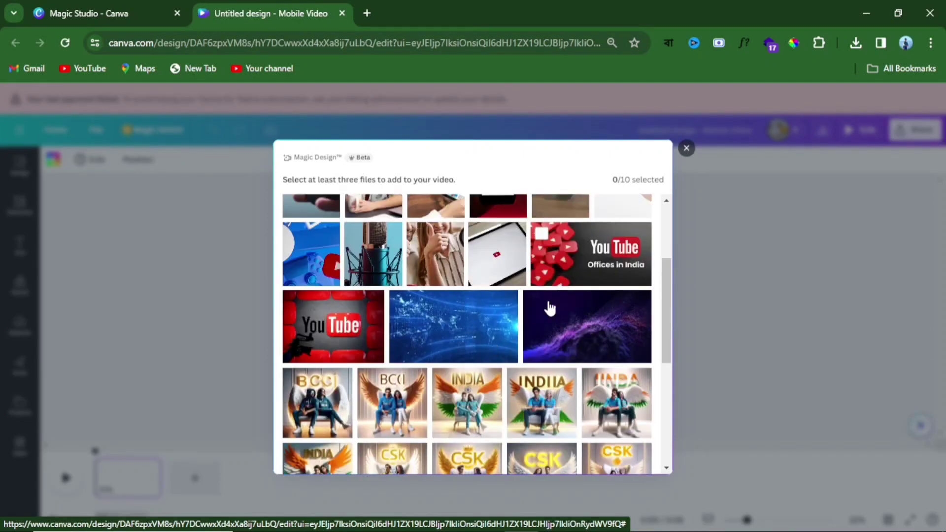
{"action": "scroll", "coordinate": [542, 315], "scroll_direction": "up", "scroll_amount": 2}
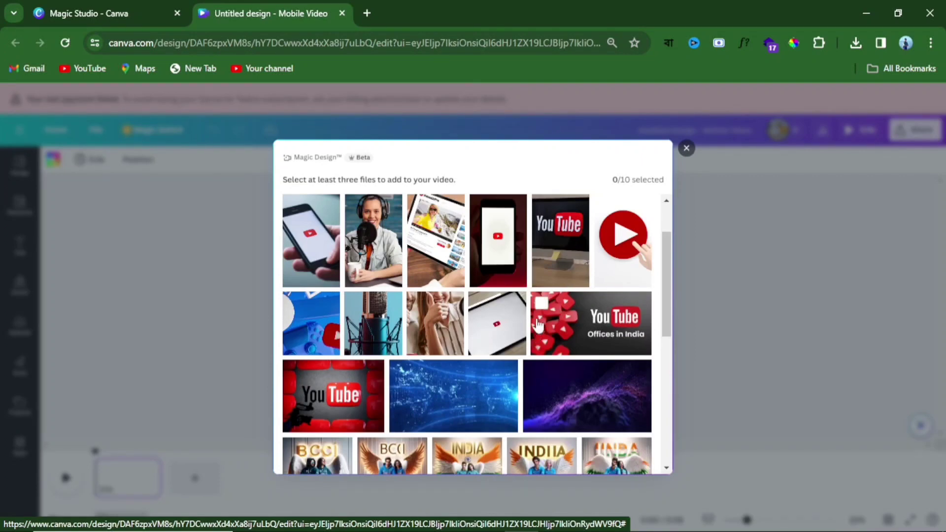
{"action": "scroll", "coordinate": [539, 332], "scroll_direction": "down", "scroll_amount": 3}
{"action": "scroll", "coordinate": [526, 329], "scroll_direction": "up", "scroll_amount": 5}
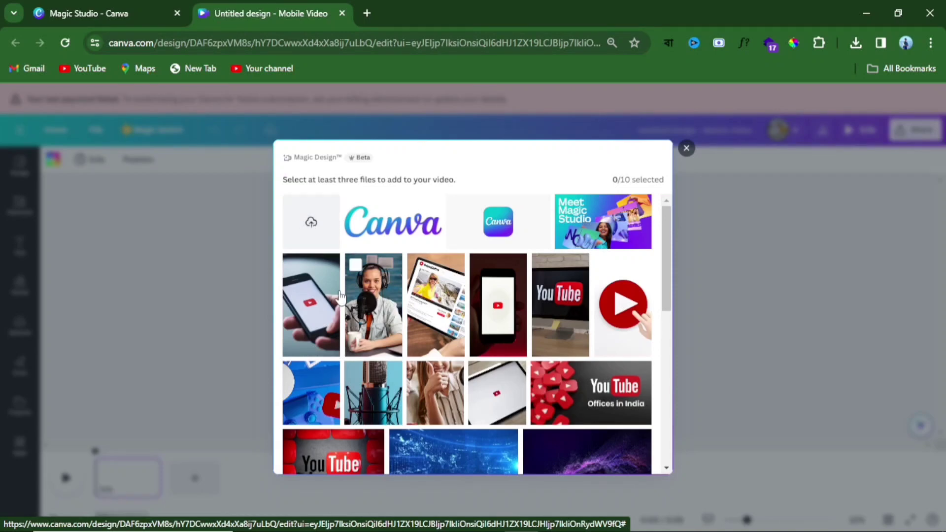
{"action": "scroll", "coordinate": [545, 330], "scroll_direction": "down", "scroll_amount": 2}
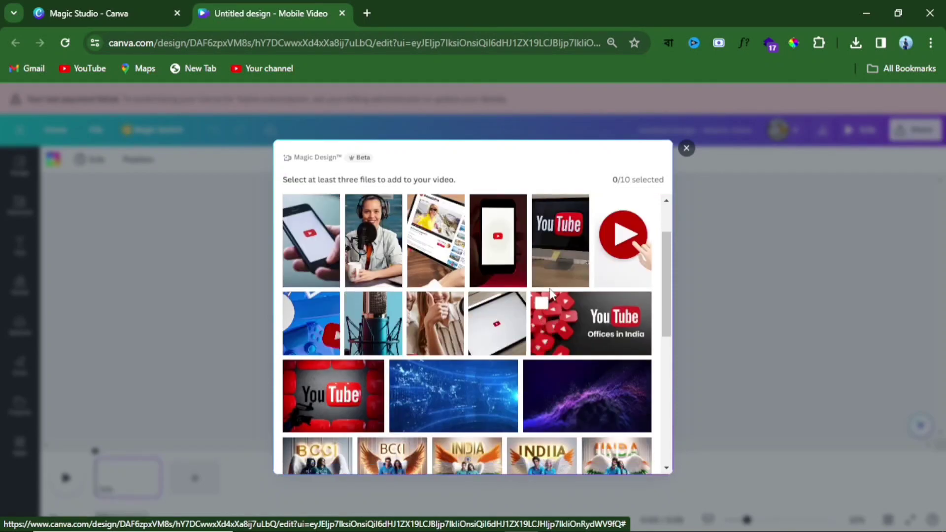
{"action": "scroll", "coordinate": [547, 300], "scroll_direction": "up", "scroll_amount": 2}
{"action": "left_click", "coordinate": [313, 313]}
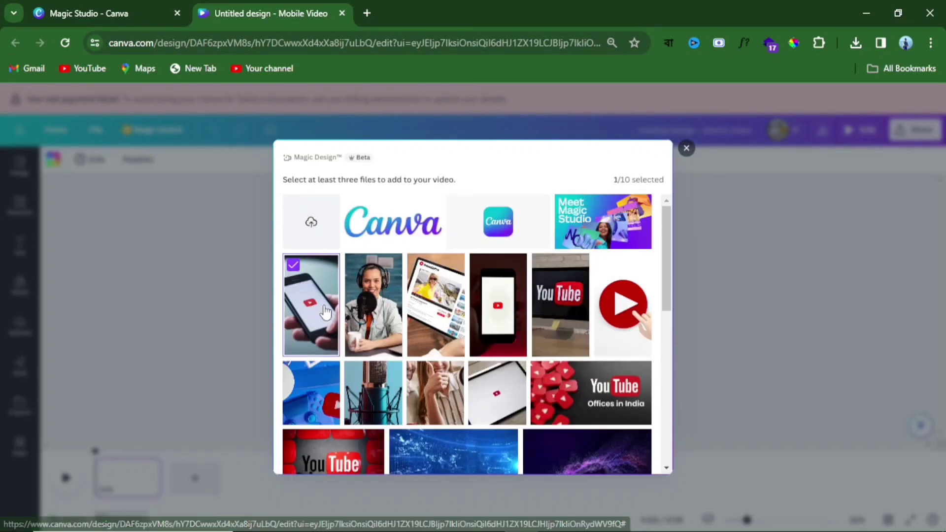
{"action": "left_click", "coordinate": [373, 308]}
{"action": "left_click", "coordinate": [437, 310]}
{"action": "left_click", "coordinate": [498, 310]}
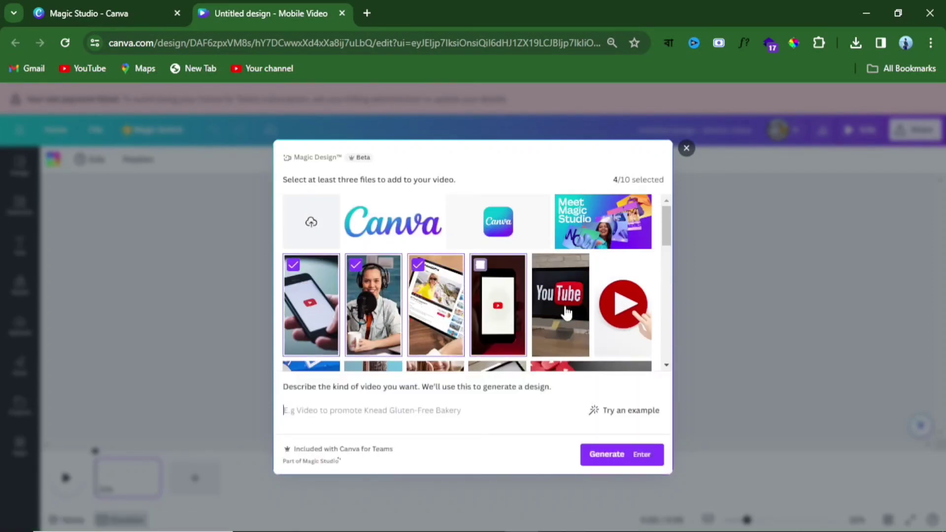
{"action": "left_click", "coordinate": [564, 311]}
{"action": "left_click", "coordinate": [596, 305]}
- Add four more images from the following row: the blue gamepad, the microphone, the thumbs-up and the white tablet
{"action": "scroll", "coordinate": [567, 295], "scroll_direction": "down", "scroll_amount": 3}
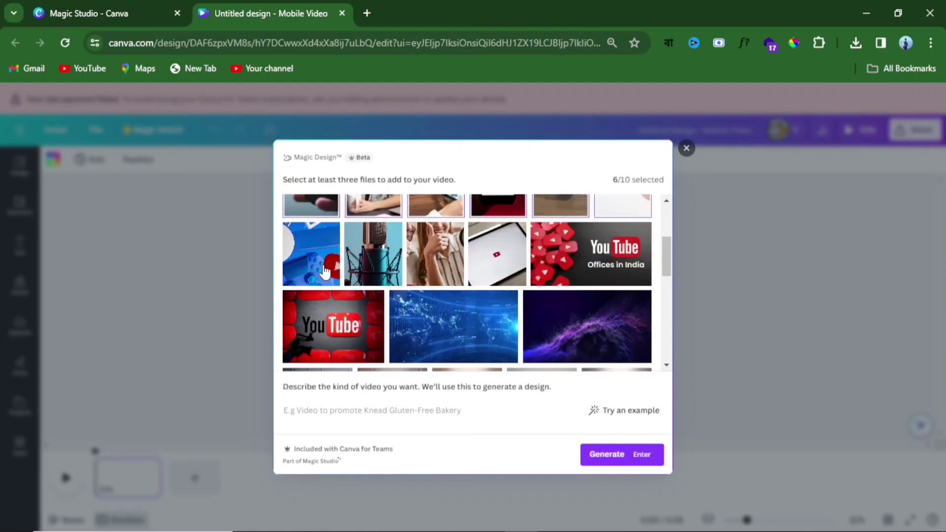
{"action": "left_click", "coordinate": [310, 253]}
{"action": "left_click", "coordinate": [367, 263]}
{"action": "left_click", "coordinate": [415, 269]}
{"action": "left_click", "coordinate": [497, 270]}
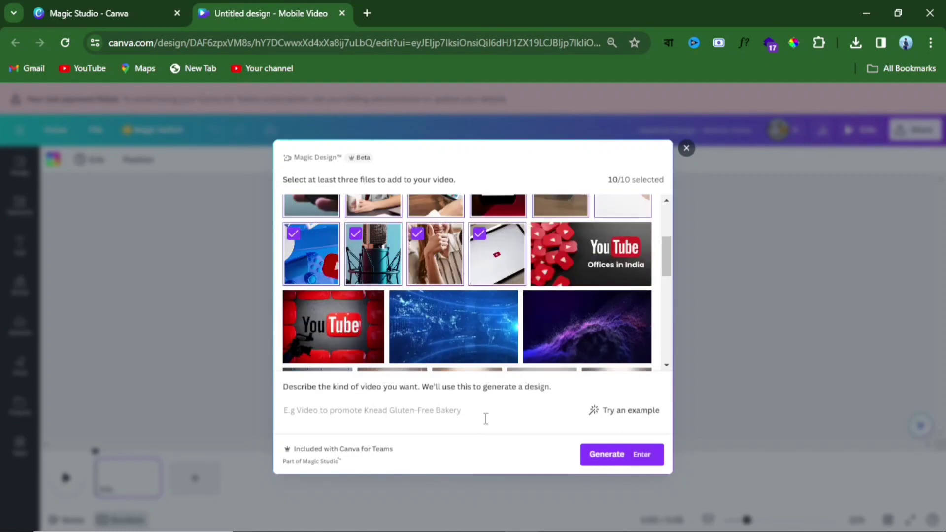
- Generate the video from the description "How to viral youtube video?" and play the result
{"action": "left_click", "coordinate": [342, 413]}
{"action": "type", "text": "H"}
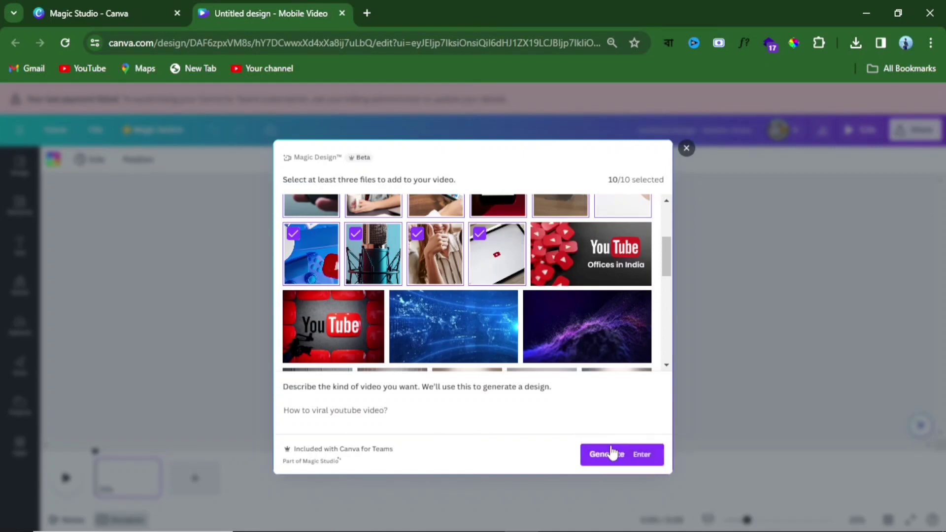
{"action": "left_click", "coordinate": [628, 458]}
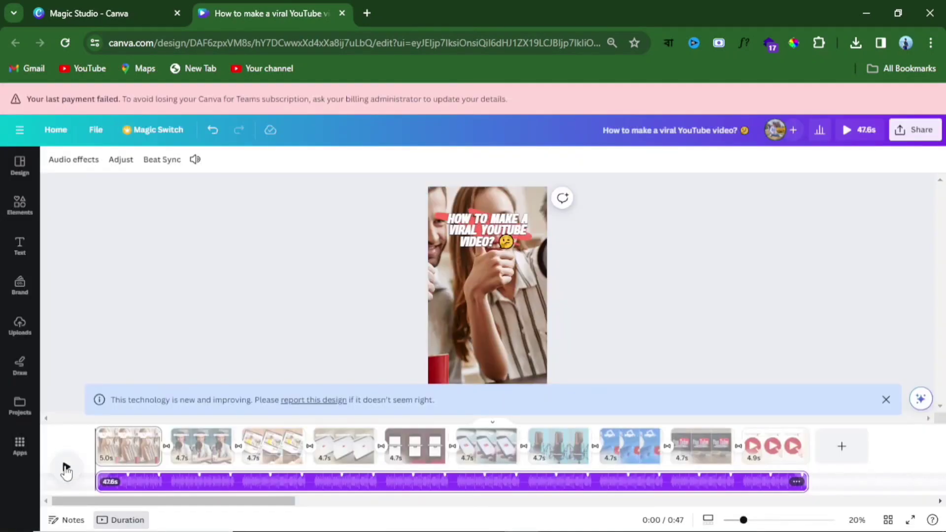
{"action": "left_click", "coordinate": [66, 468]}
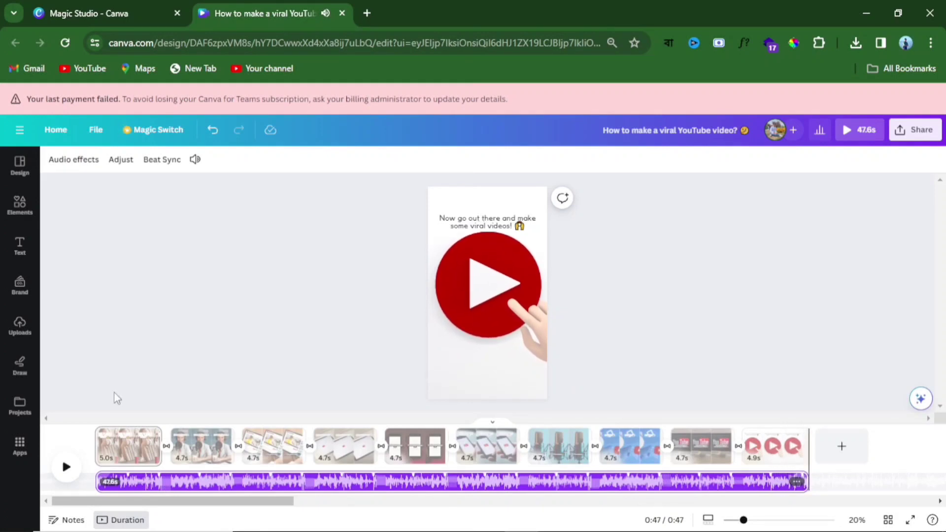
- Nudge the "How to make a viral YouTube video?" title slightly to the right on the first page
{"action": "left_click", "coordinate": [121, 451]}
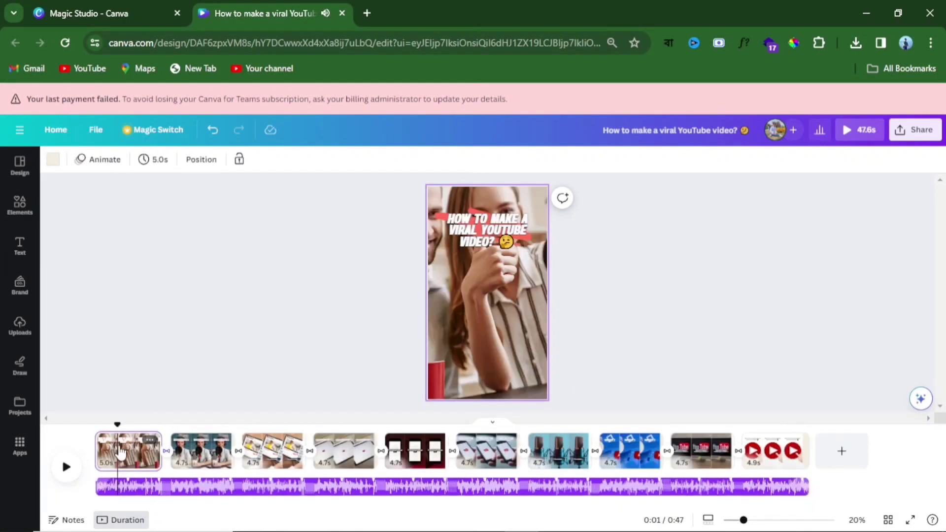
{"action": "left_click", "coordinate": [476, 240]}
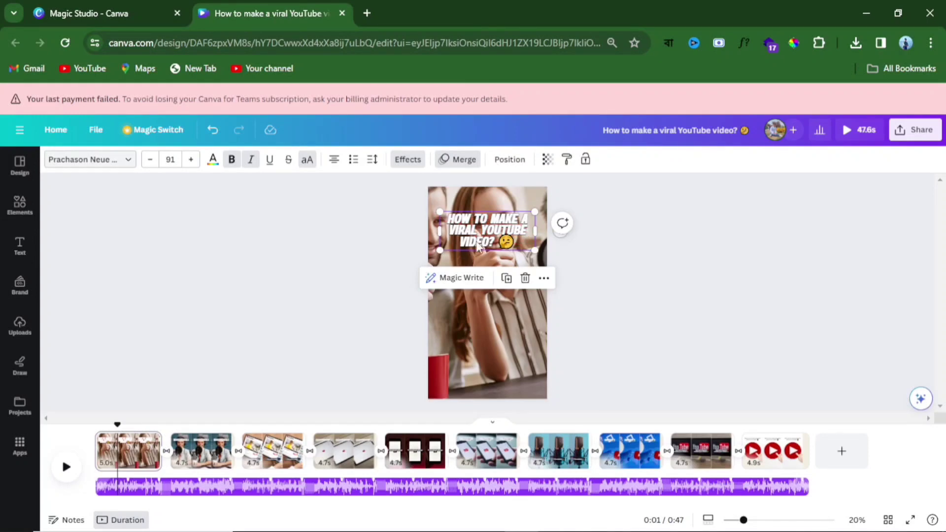
{"action": "mouse_move", "coordinate": [477, 239]}
{"action": "left_mouse_down"}
{"action": "mouse_move", "coordinate": [480, 250]}
{"action": "mouse_move", "coordinate": [481, 238]}
{"action": "left_mouse_up"}
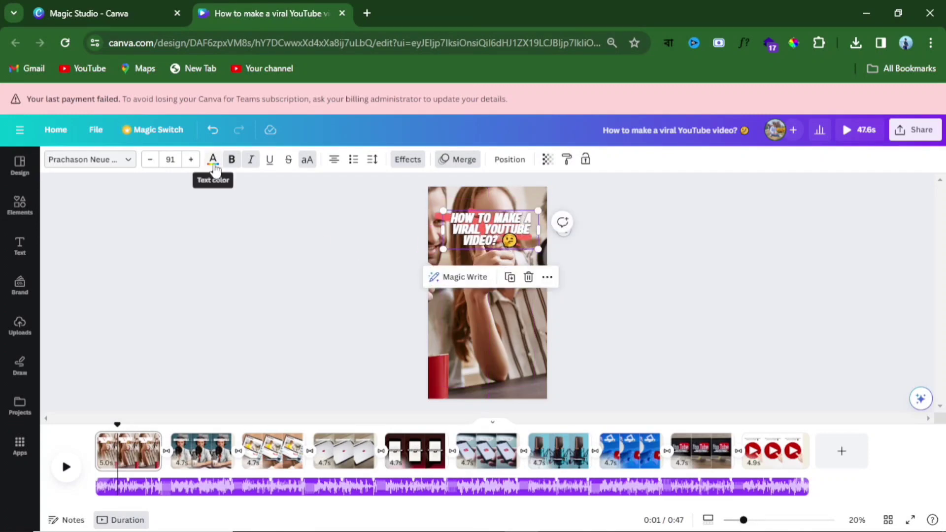
- Change the first page's title text color to light gray from the default solid colors
{"action": "left_click", "coordinate": [213, 163]}
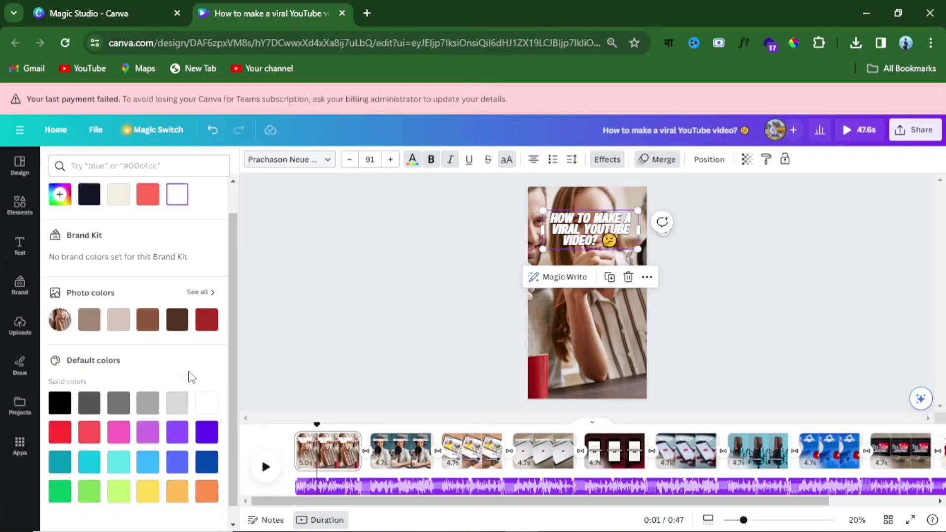
{"action": "scroll", "coordinate": [191, 377], "scroll_direction": "down", "scroll_amount": 1}
{"action": "left_click", "coordinate": [59, 416]}
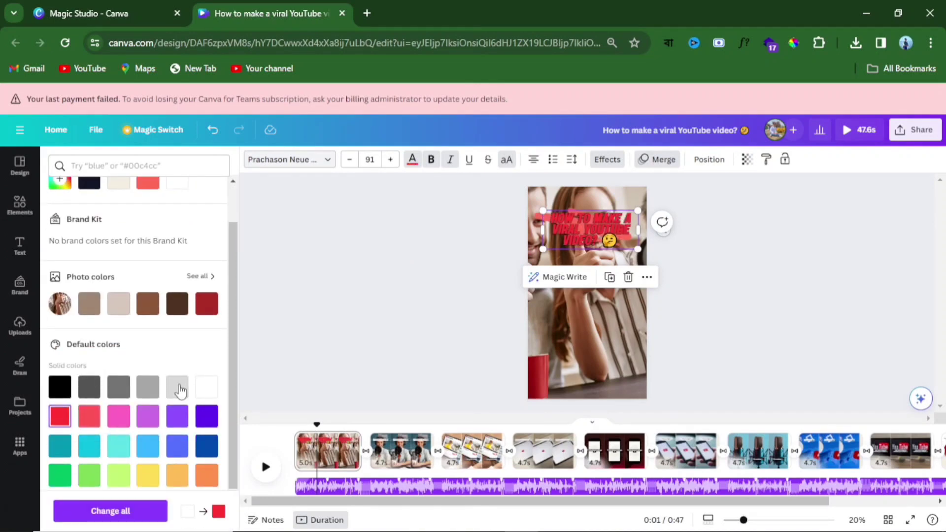
{"action": "left_click", "coordinate": [177, 387]}
{"action": "key", "text": "Escape"}
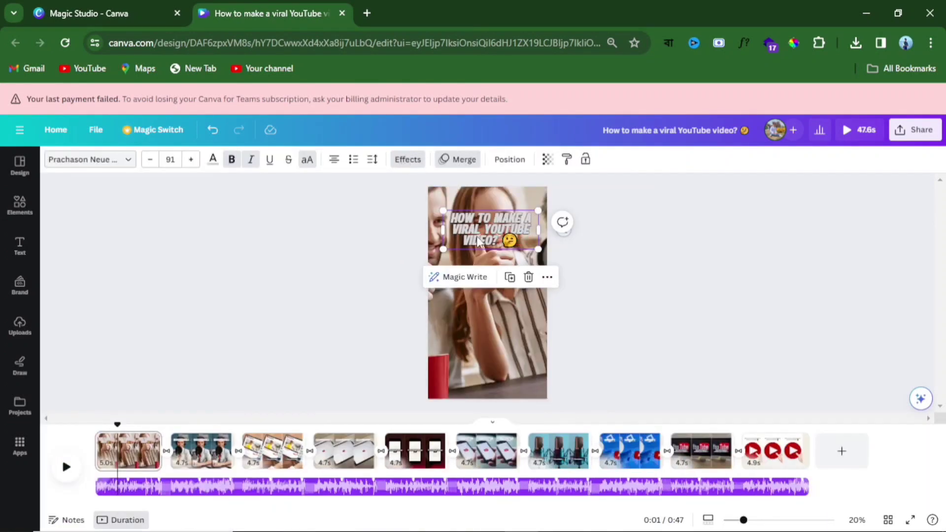
- Slightly increase the font size of the first page's title and deselect it
{"action": "left_click", "coordinate": [192, 160]}
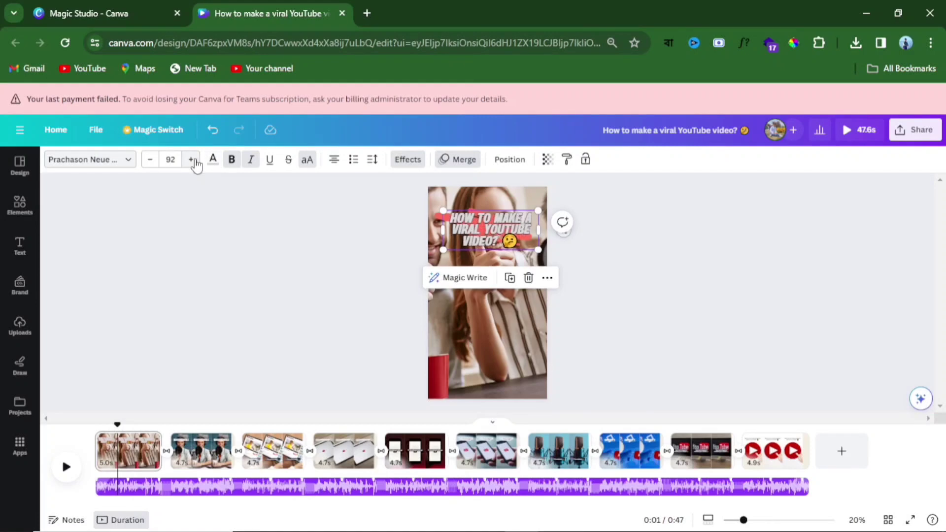
{"action": "left_click", "coordinate": [193, 160]}
{"action": "left_click", "coordinate": [274, 323]}
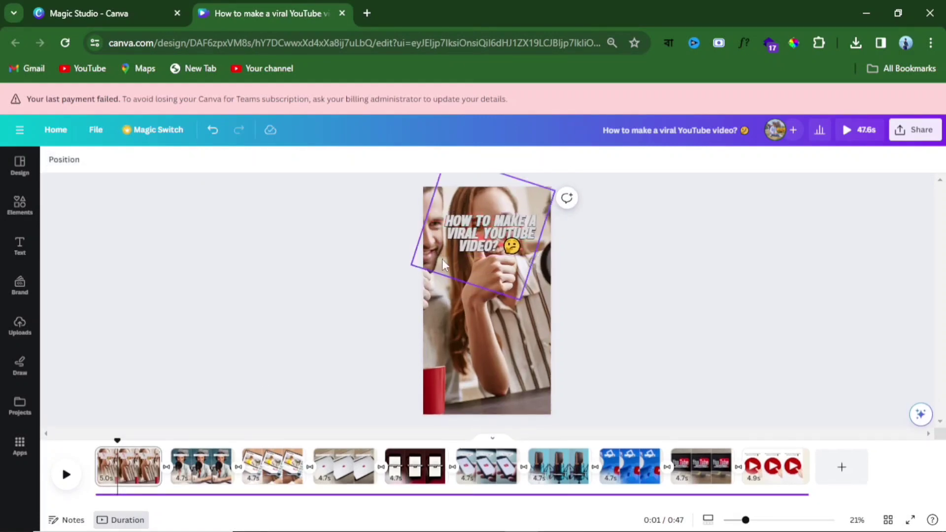
- Enlarge the "Here are my top tips!" text on the second page to font size 68
{"action": "left_click", "coordinate": [215, 472]}
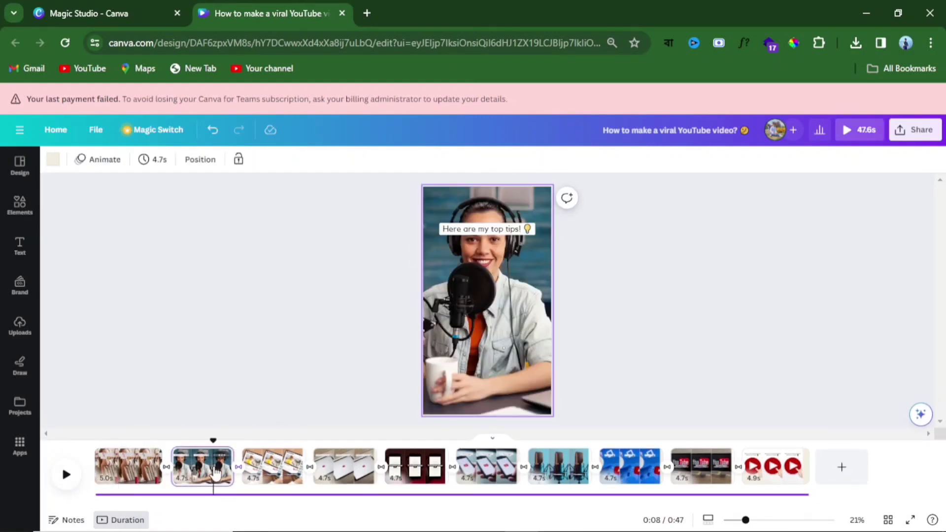
{"action": "left_click", "coordinate": [487, 230]}
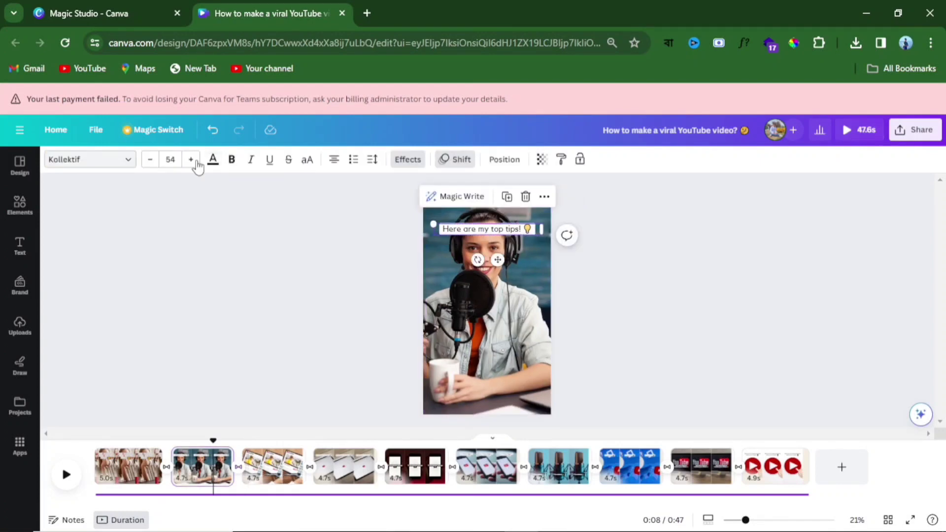
{"action": "left_click", "coordinate": [196, 166]}
{"action": "left_click", "coordinate": [196, 166]}
{"action": "left_click", "coordinate": [196, 166]}
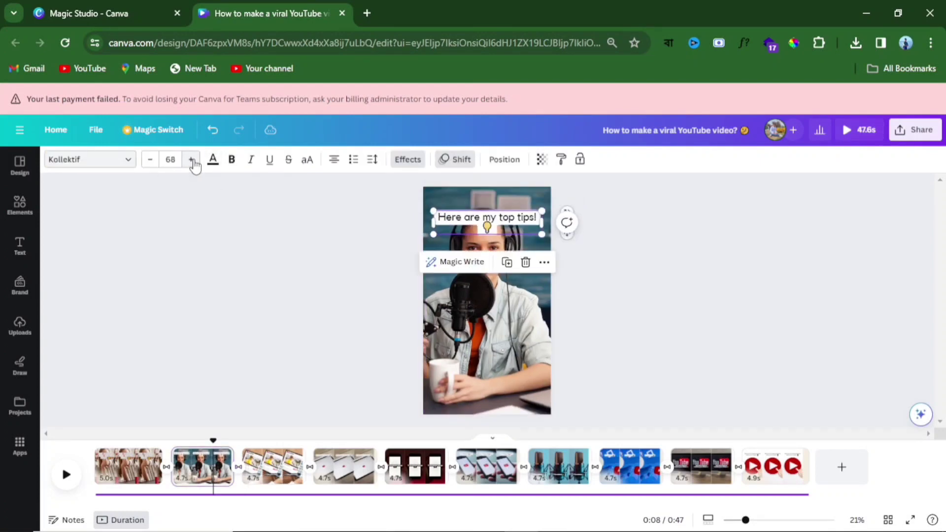
{"action": "left_click", "coordinate": [318, 254]}
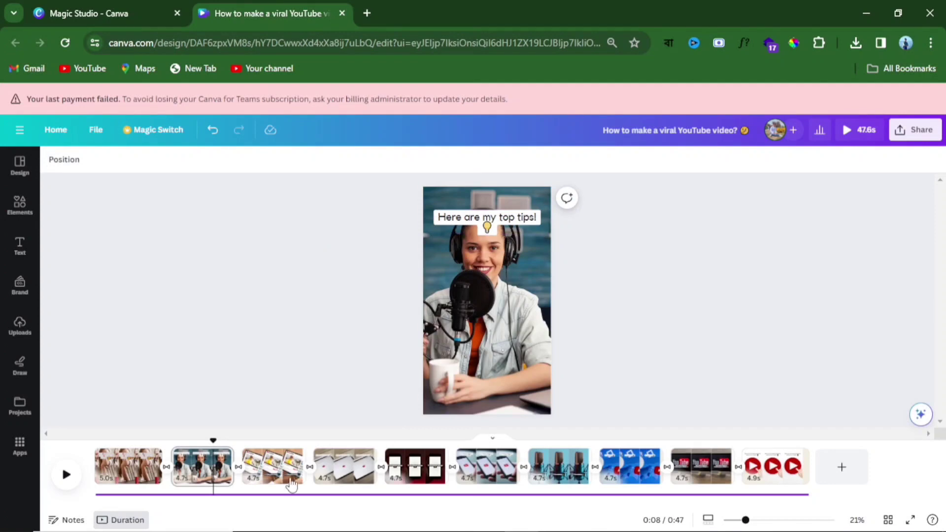
- Enlarge the "1. Make great content" text on the third page to font size 71
{"action": "left_click", "coordinate": [268, 475]}
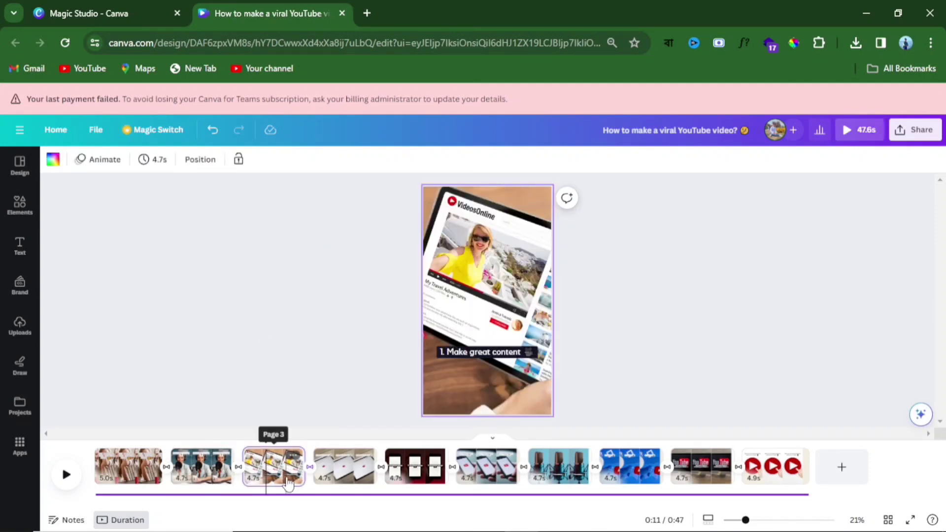
{"action": "left_click", "coordinate": [476, 353]}
{"action": "left_click", "coordinate": [192, 159]}
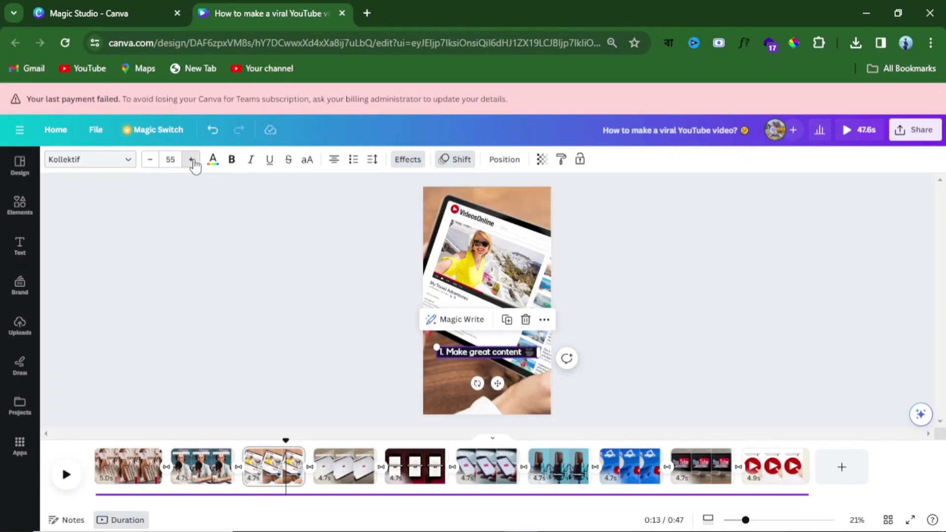
{"action": "left_click", "coordinate": [191, 159]}
{"action": "left_click", "coordinate": [191, 159]}
{"action": "left_click", "coordinate": [192, 160]}
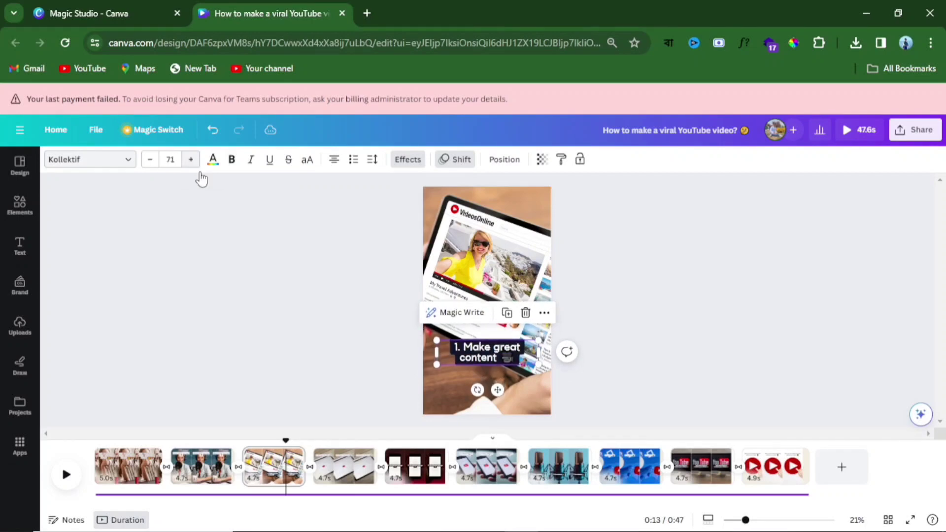
{"action": "left_click", "coordinate": [232, 294]}
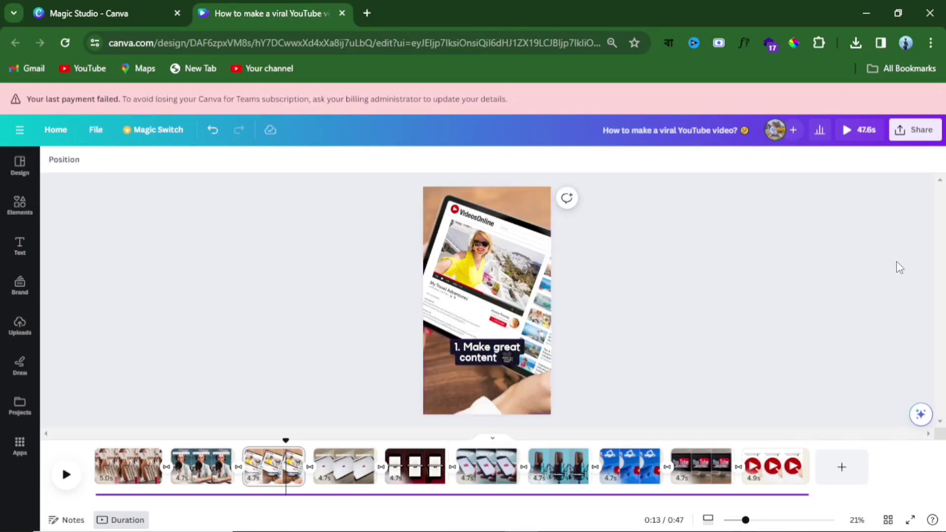
- Download all ten pages of the viral YouTube video design as an MP4 video at 1080p
{"action": "left_click", "coordinate": [921, 131]}
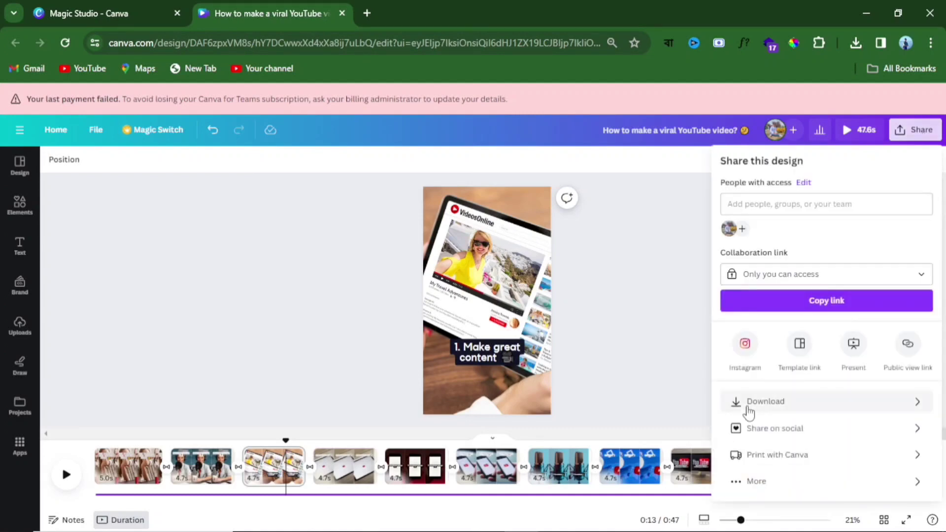
{"action": "left_click", "coordinate": [752, 408]}
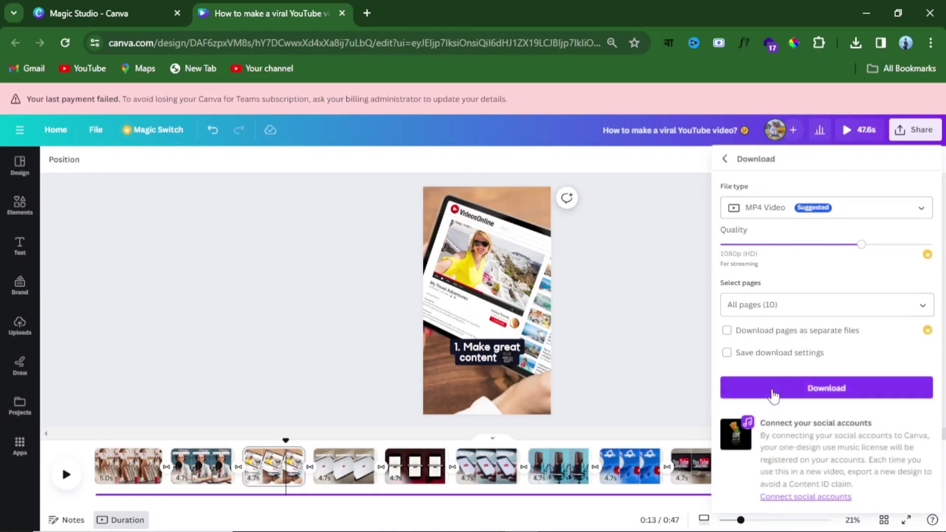
{"action": "left_click", "coordinate": [772, 394]}
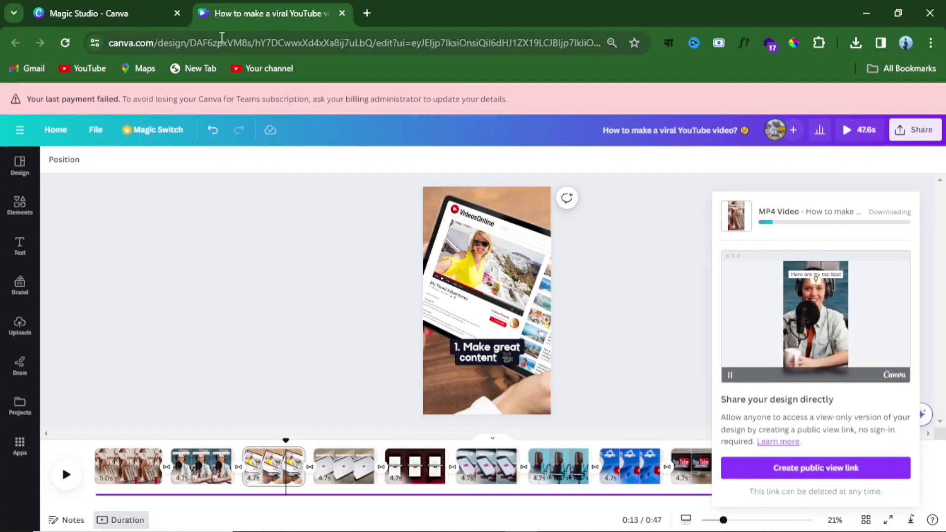
- Return to Magic Studio and start a new mobile video with Magic Design for video
{"action": "left_click", "coordinate": [115, 14]}
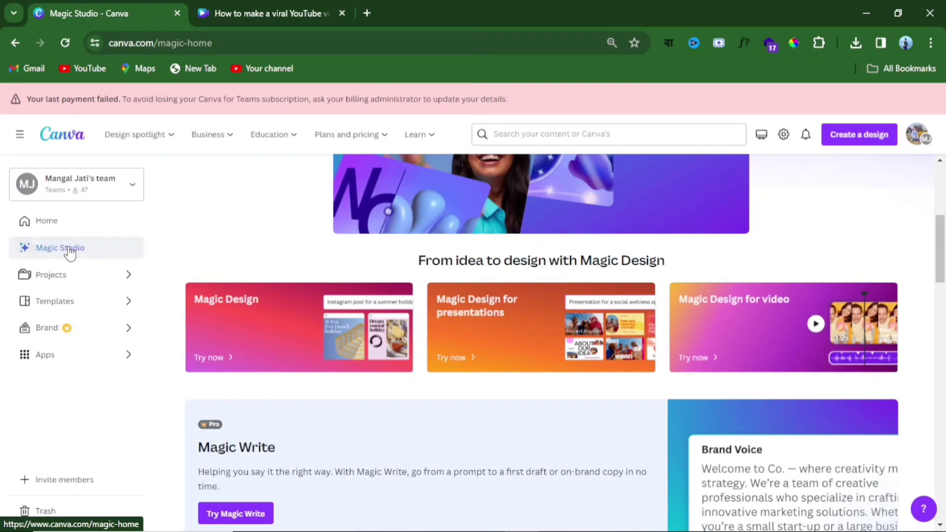
{"action": "left_click", "coordinate": [754, 320]}
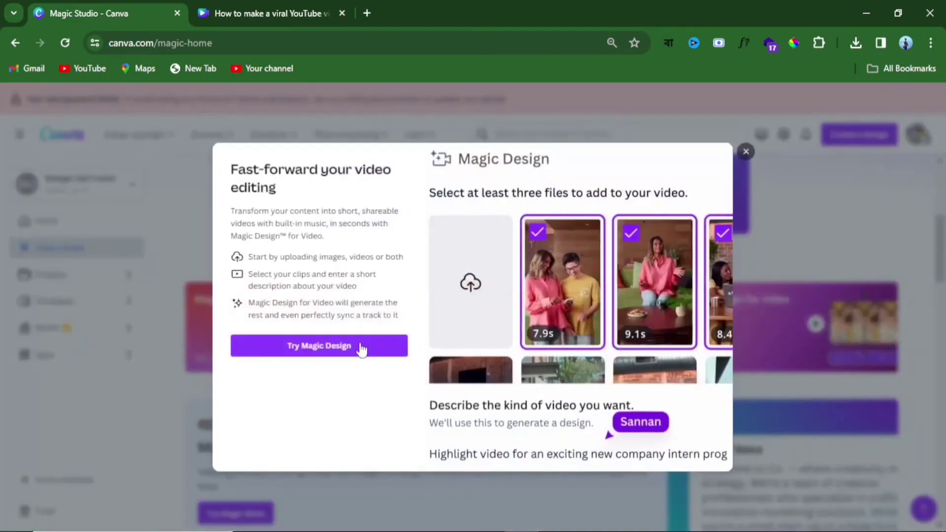
{"action": "left_click", "coordinate": [346, 348]}
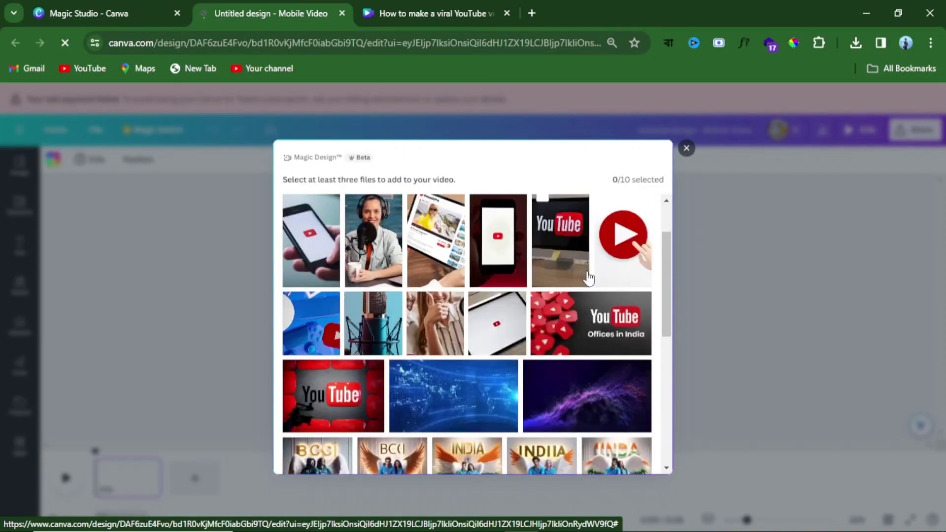
- Look through the media and select the dark-background phone, hand-held phone and red play button images
{"action": "scroll", "coordinate": [590, 325], "scroll_direction": "down", "scroll_amount": 2}
{"action": "scroll", "coordinate": [590, 327], "scroll_direction": "down", "scroll_amount": 2}
{"action": "scroll", "coordinate": [590, 325], "scroll_direction": "up", "scroll_amount": 4}
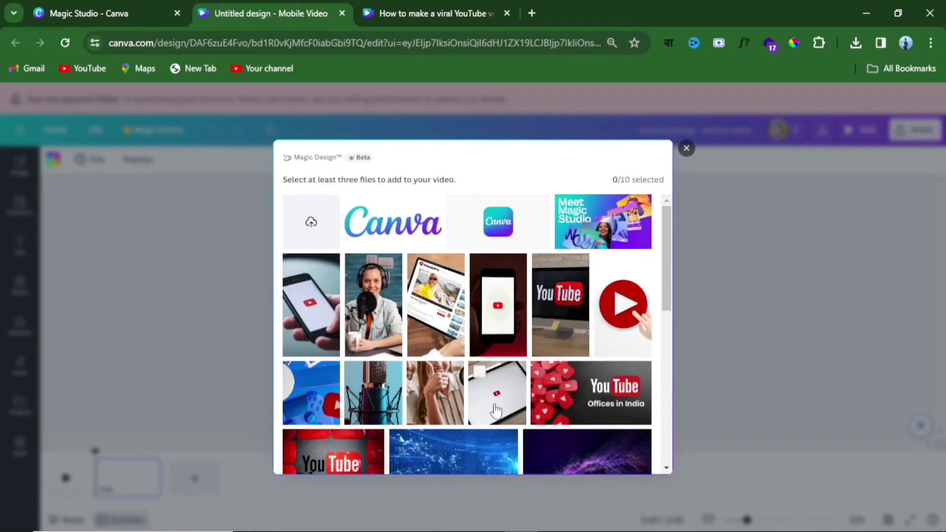
{"action": "left_click", "coordinate": [498, 329]}
{"action": "left_click", "coordinate": [308, 310]}
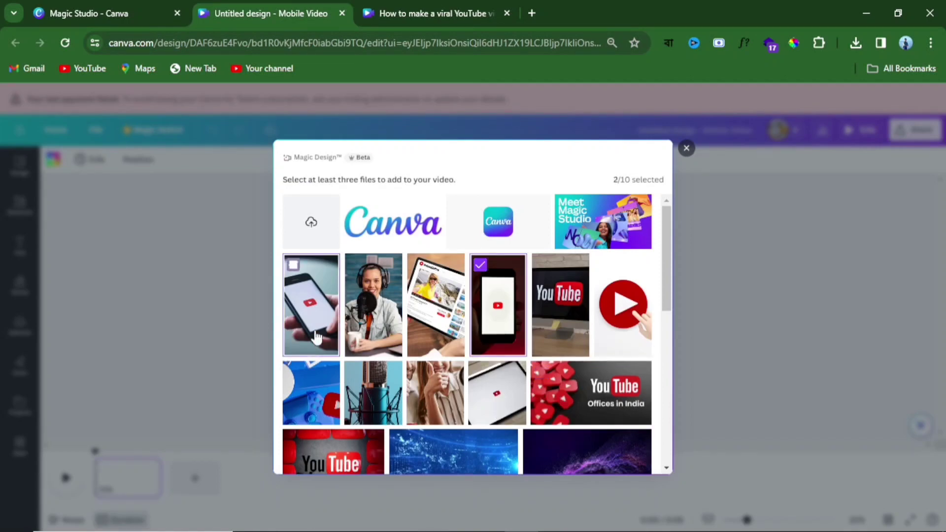
{"action": "left_click", "coordinate": [624, 326]}
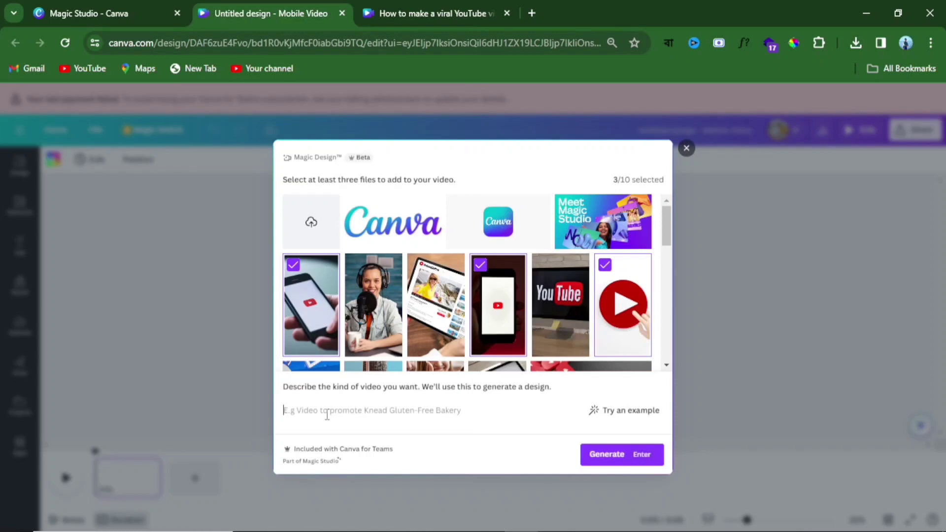
- Generate a video described as "How to upload a video on youtube" and play the result
{"action": "type", "text": "How to upload a video on youtube"}
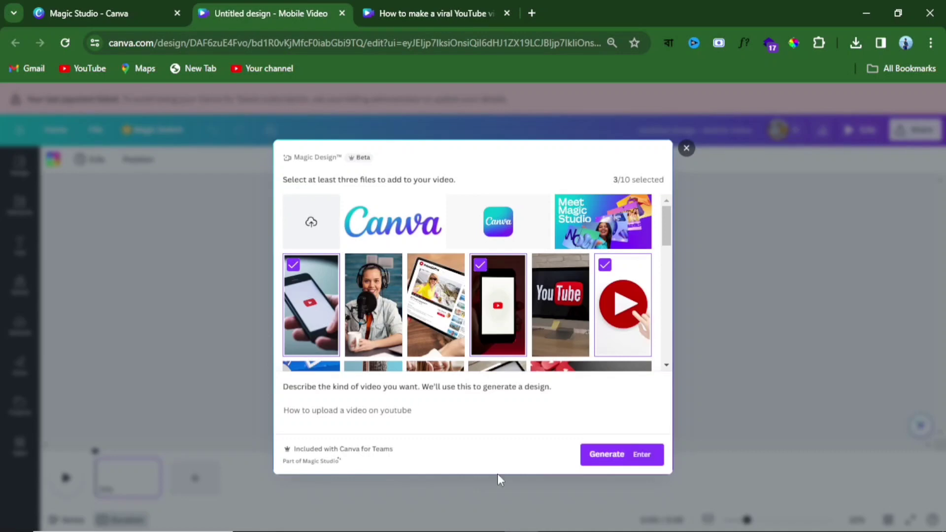
{"action": "left_click", "coordinate": [614, 462]}
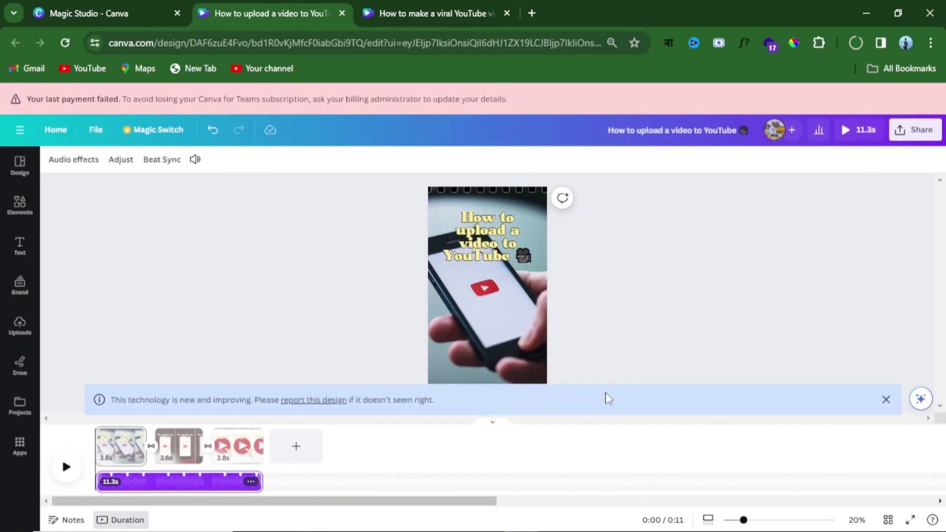
{"action": "left_click", "coordinate": [66, 468]}
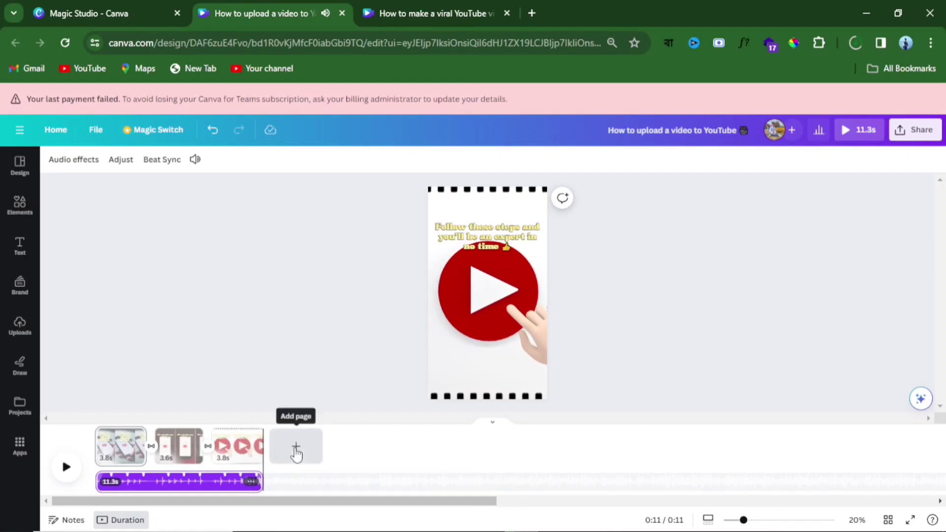
- Add a blank page after the third page and play the video through it
{"action": "left_click", "coordinate": [296, 446]}
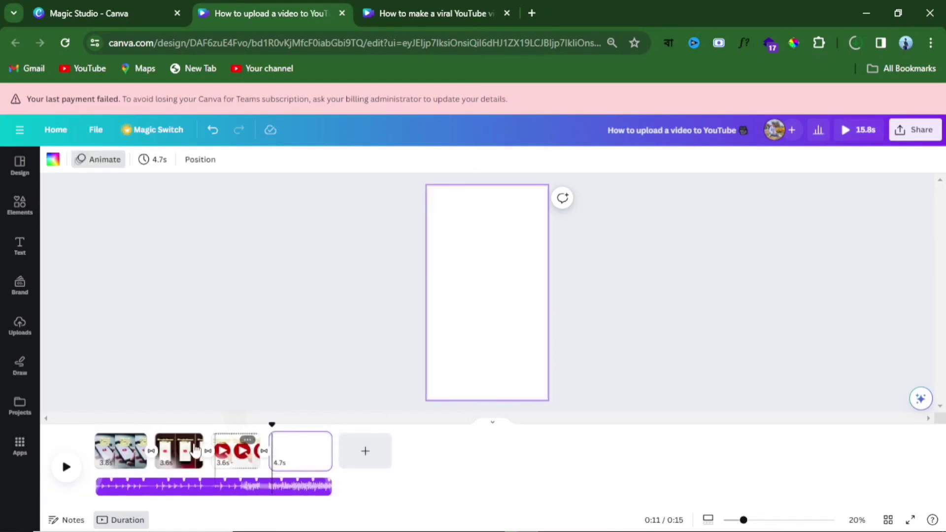
{"action": "key", "text": "space"}
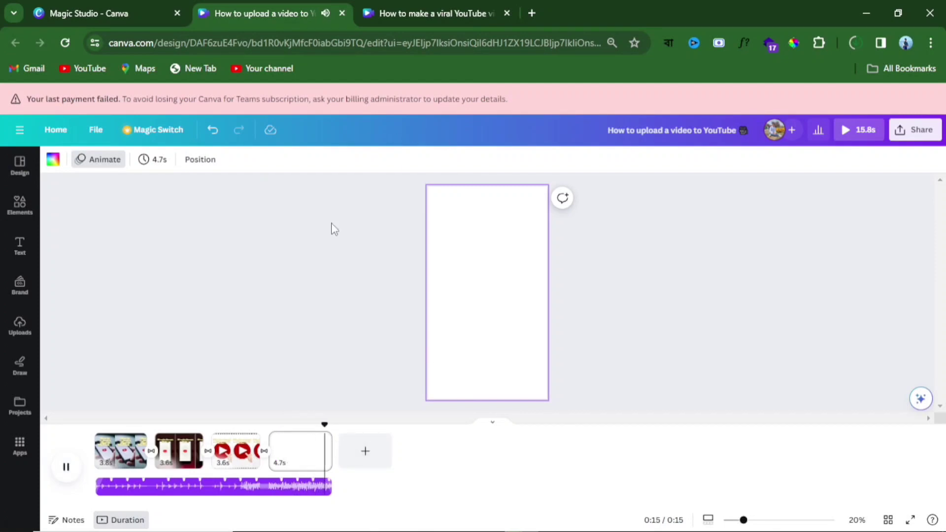
{"action": "mouse_move", "coordinate": [494, 519]}
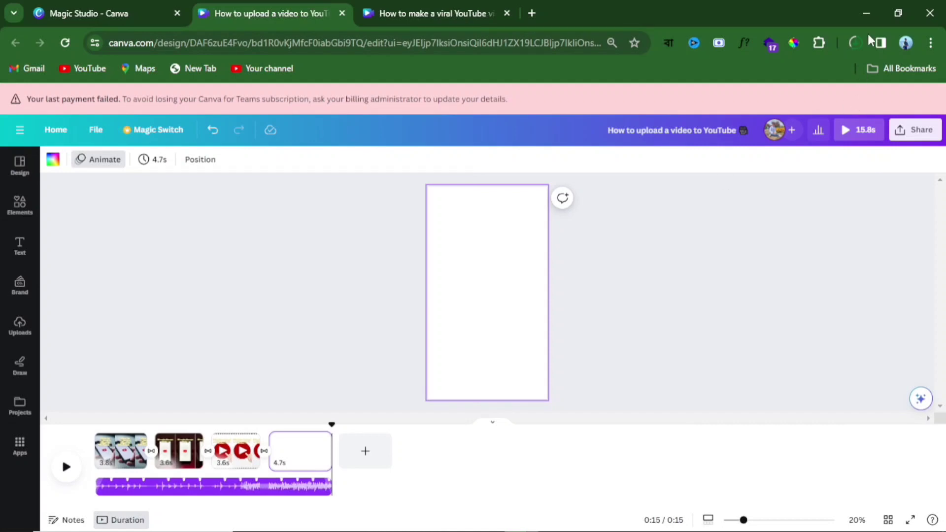
- Check the browser's downloads, and delete the blank fourth page from the video
{"action": "left_click", "coordinate": [855, 45]}
{"action": "left_click", "coordinate": [855, 47]}
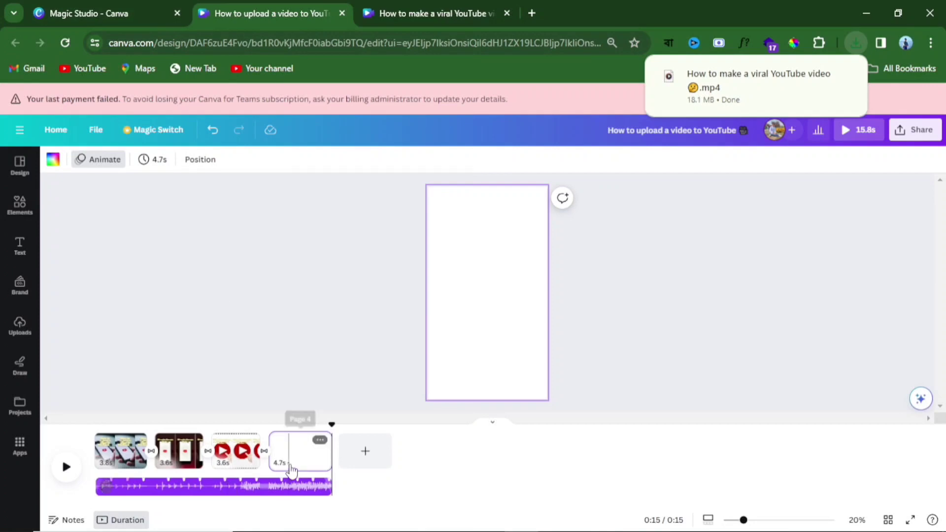
{"action": "left_click", "coordinate": [321, 440]}
{"action": "key", "text": "Delete"}
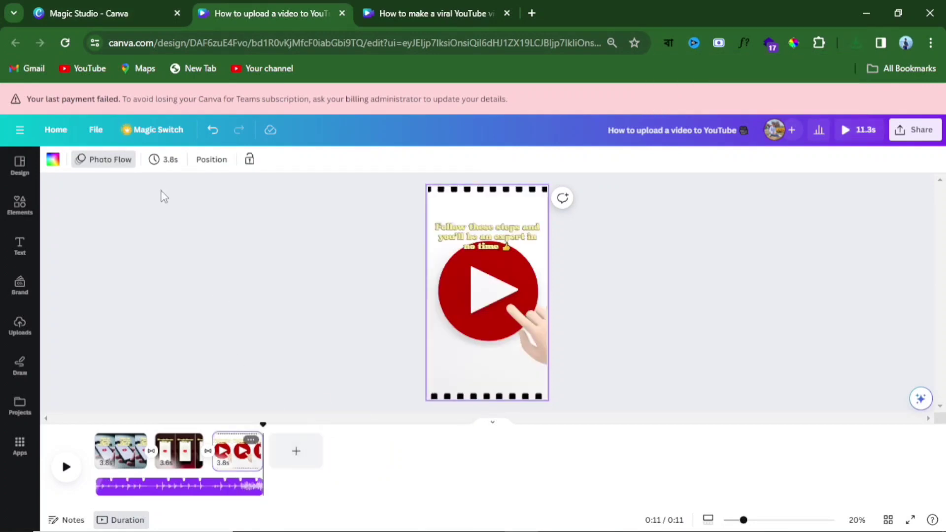
- Close the three-page video design and start another mobile video with Magic Design for video
{"action": "left_click", "coordinate": [342, 13]}
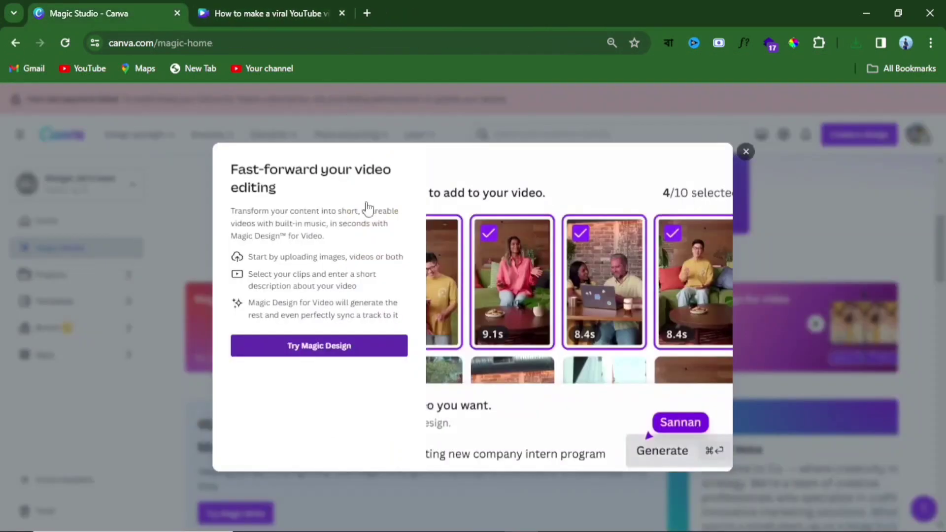
{"action": "left_click", "coordinate": [722, 353]}
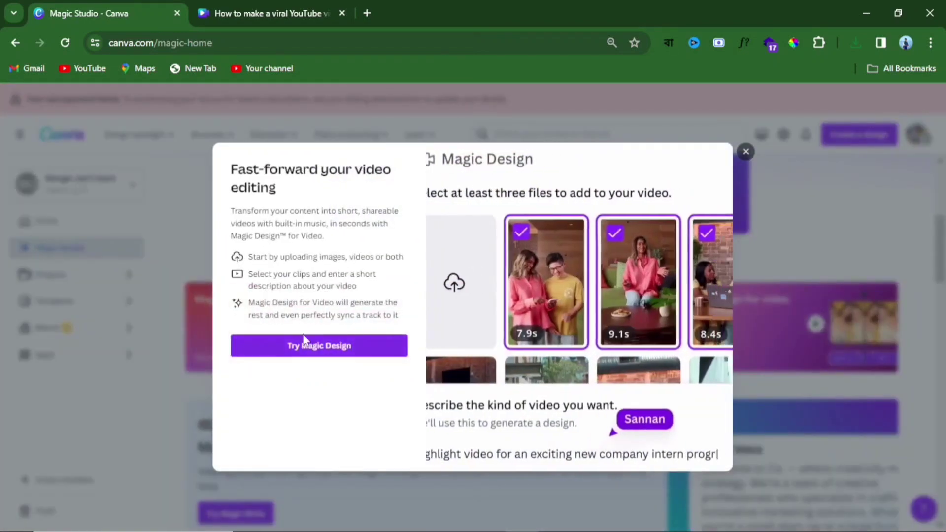
{"action": "left_click", "coordinate": [306, 343]}
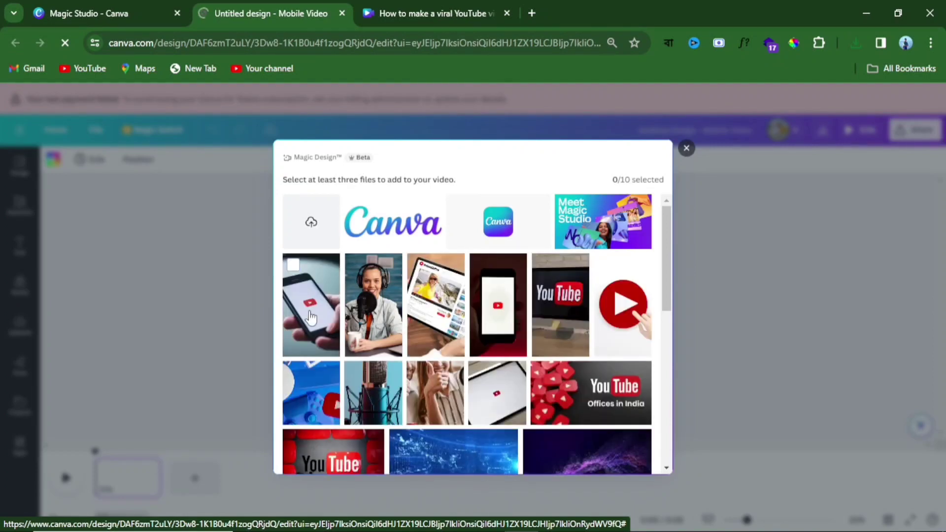
- Select the hand-held phone, dark-background phone, YouTube monitor and red play button images for the video
{"action": "left_click", "coordinate": [311, 316]}
{"action": "left_click", "coordinate": [497, 308]}
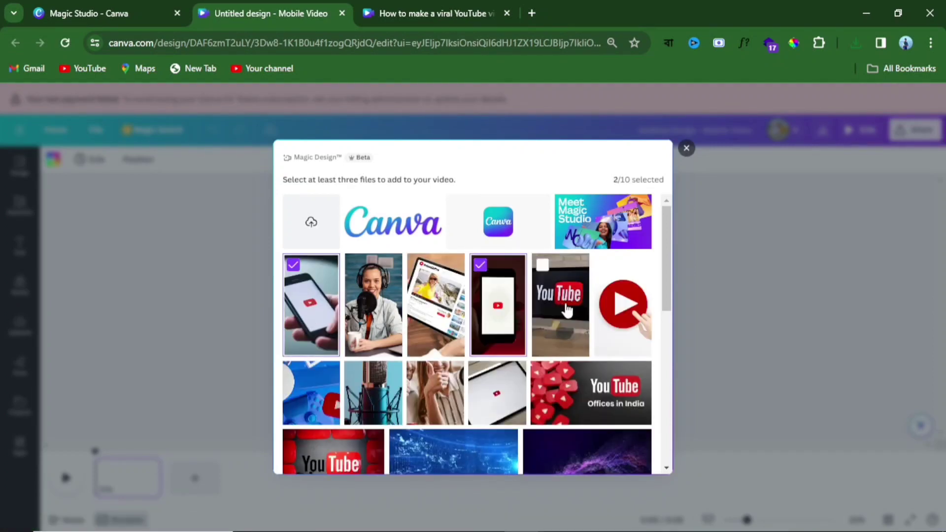
{"action": "left_click", "coordinate": [567, 311]}
{"action": "left_click", "coordinate": [622, 303]}
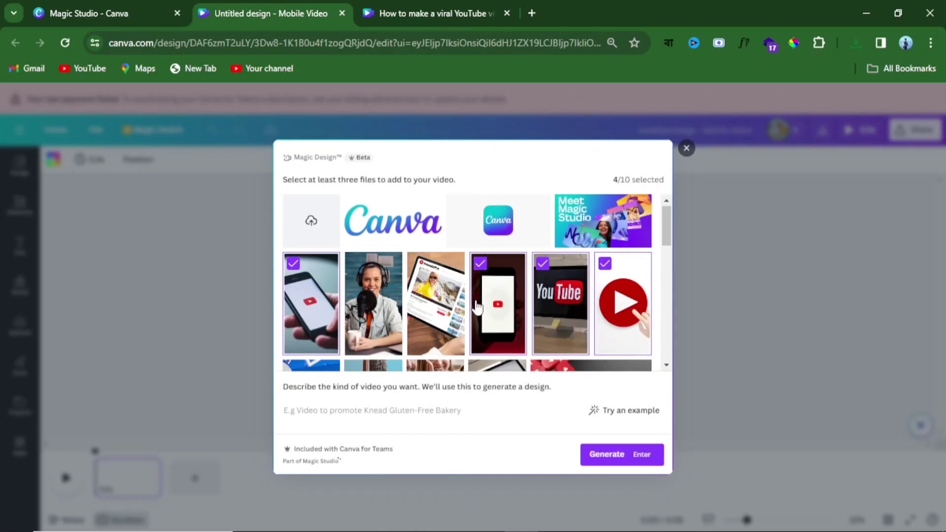
- Also select the white-screen tablet, YouTube Offices in India, red YouTube seats, blue gamepad, podcaster and thumbs-up images
{"action": "scroll", "coordinate": [477, 307], "scroll_direction": "down", "scroll_amount": 3}
{"action": "left_click", "coordinate": [490, 269]}
{"action": "left_click", "coordinate": [587, 261]}
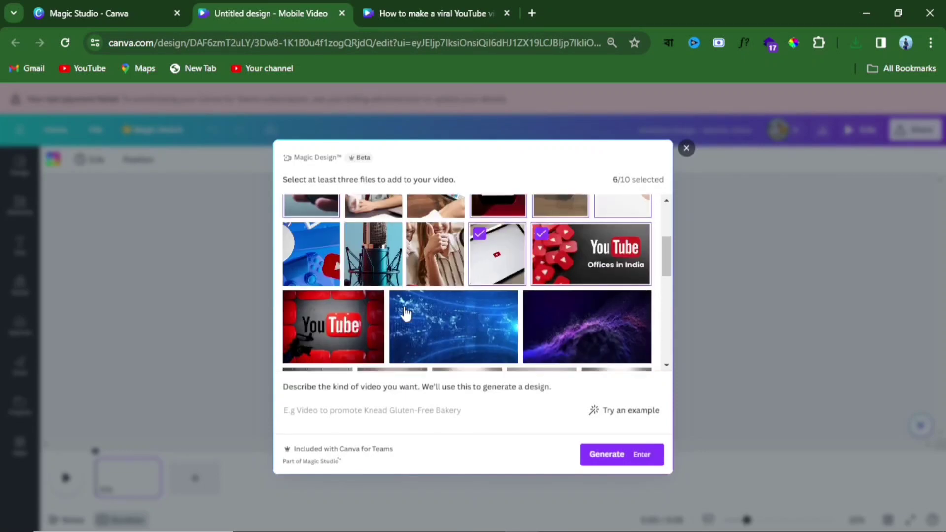
{"action": "left_click", "coordinate": [329, 298]}
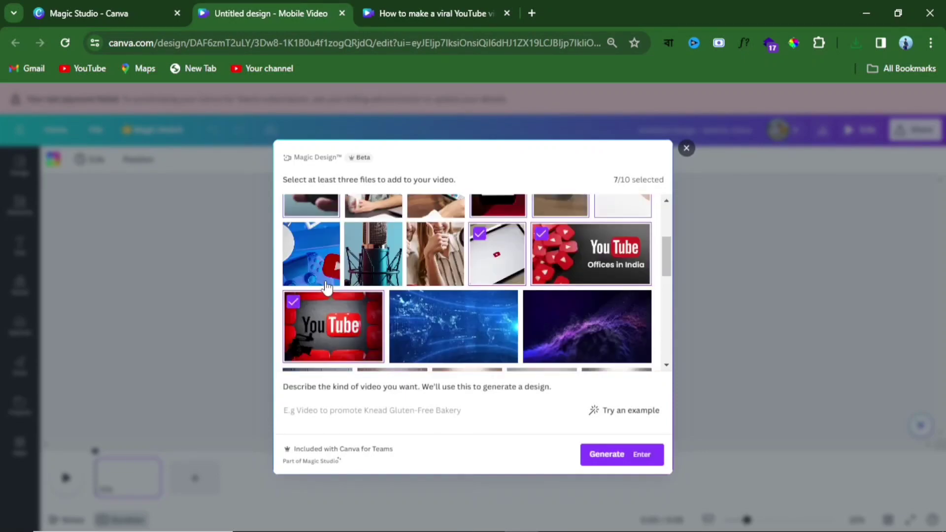
{"action": "left_click", "coordinate": [326, 285]}
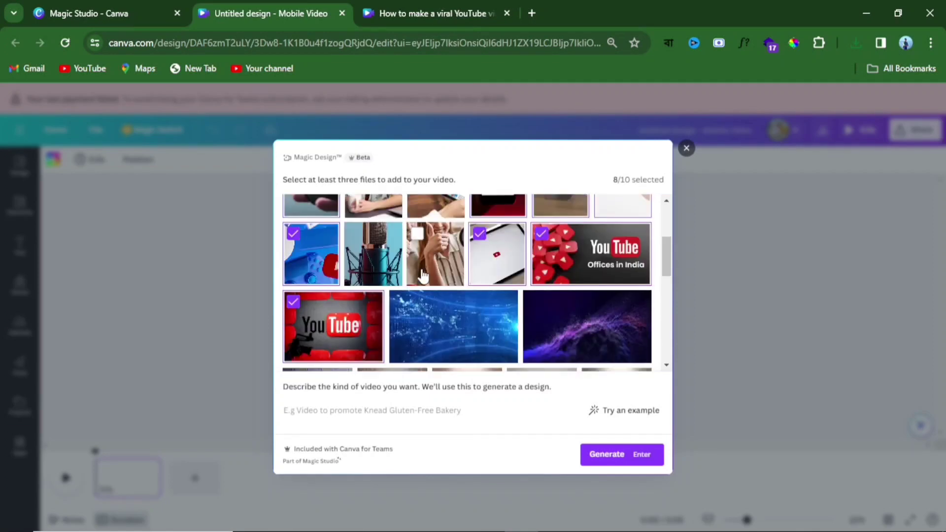
{"action": "scroll", "coordinate": [423, 276], "scroll_direction": "up", "scroll_amount": 1}
{"action": "left_click", "coordinate": [371, 244]}
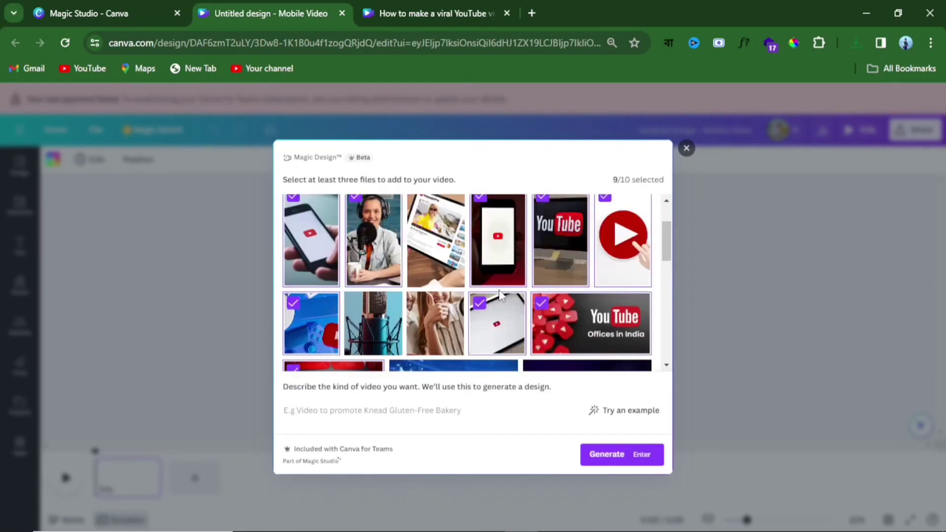
{"action": "left_click", "coordinate": [433, 321]}
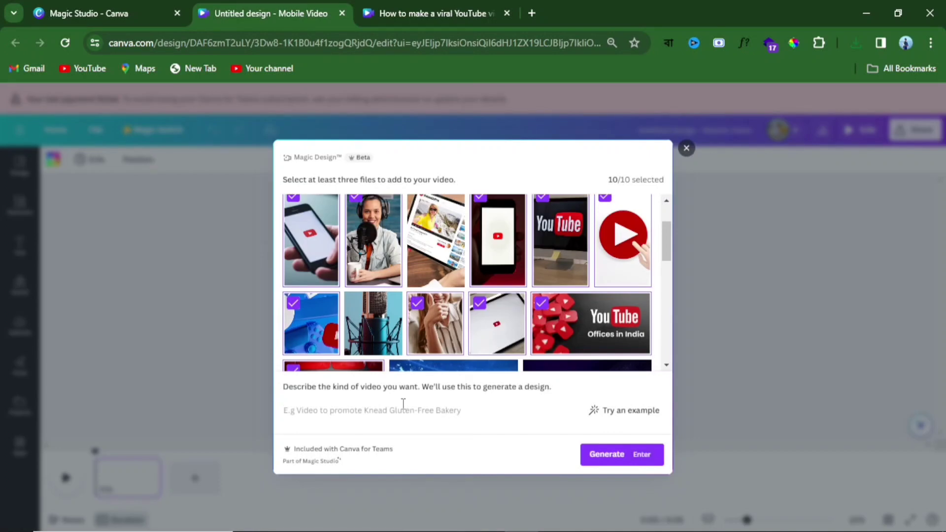
- Generate a video from the ten images described as "how to upload a video on youtube" and play it
{"action": "type", "text": "how to upload a video on youtube"}
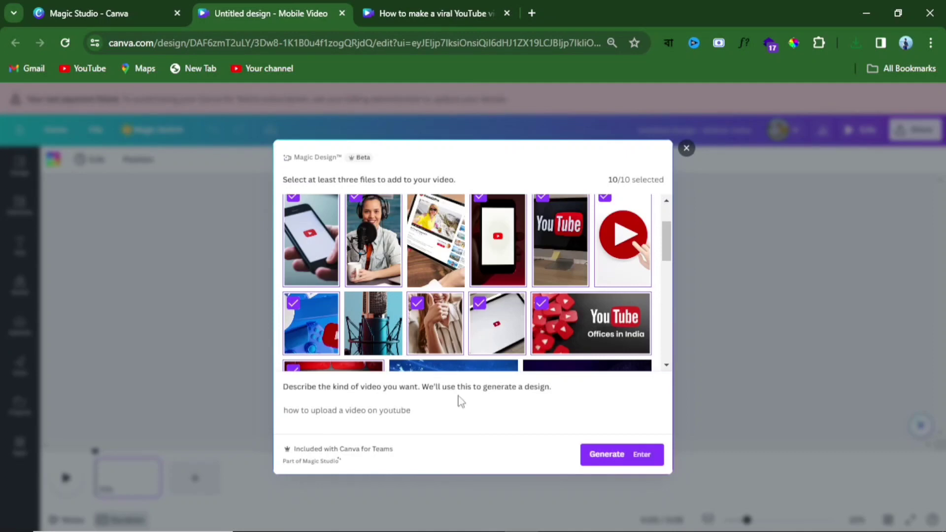
{"action": "left_click", "coordinate": [648, 465]}
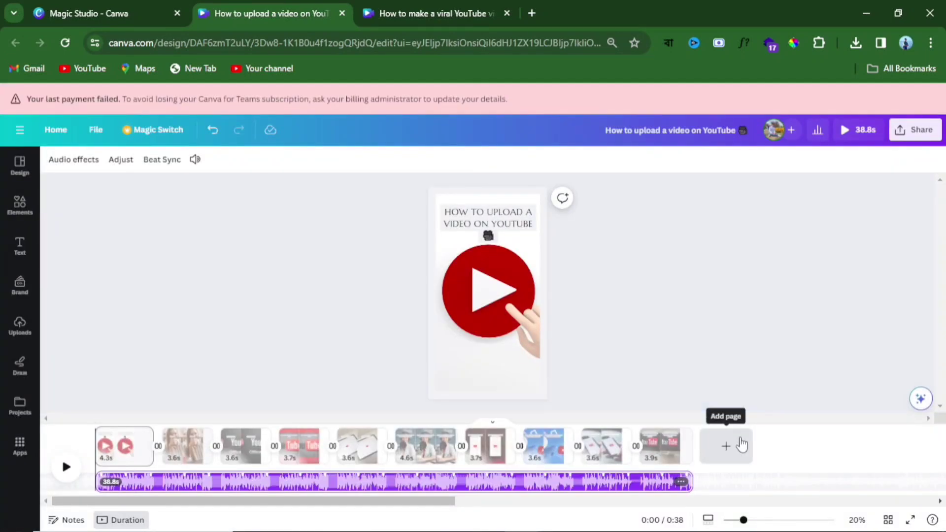
{"action": "left_click", "coordinate": [63, 465]}
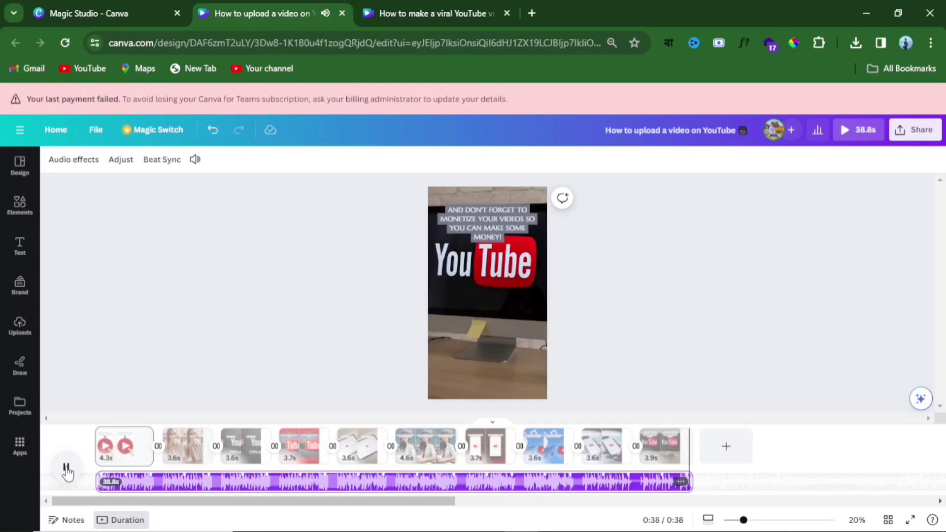
- Download all ten pages of the YouTube upload video as an MP4 video at 1080p
{"action": "left_click", "coordinate": [921, 132]}
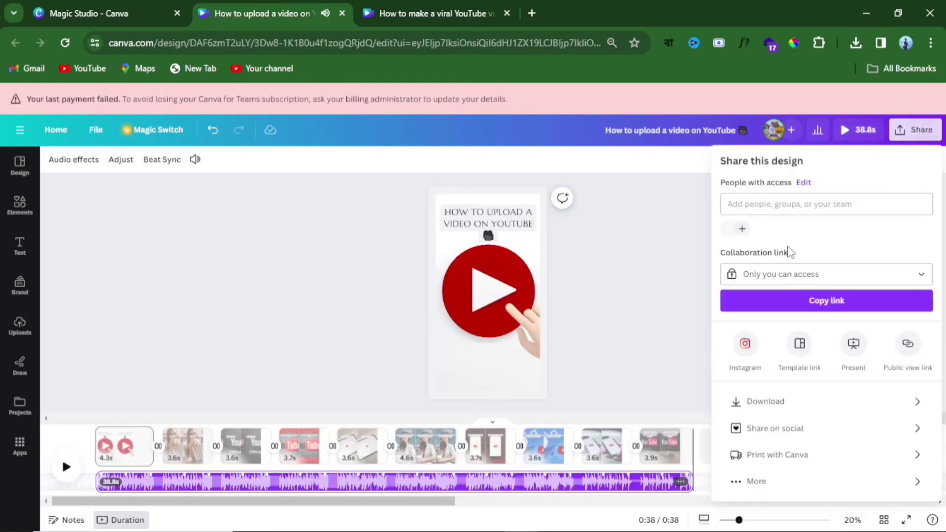
{"action": "left_click", "coordinate": [769, 400]}
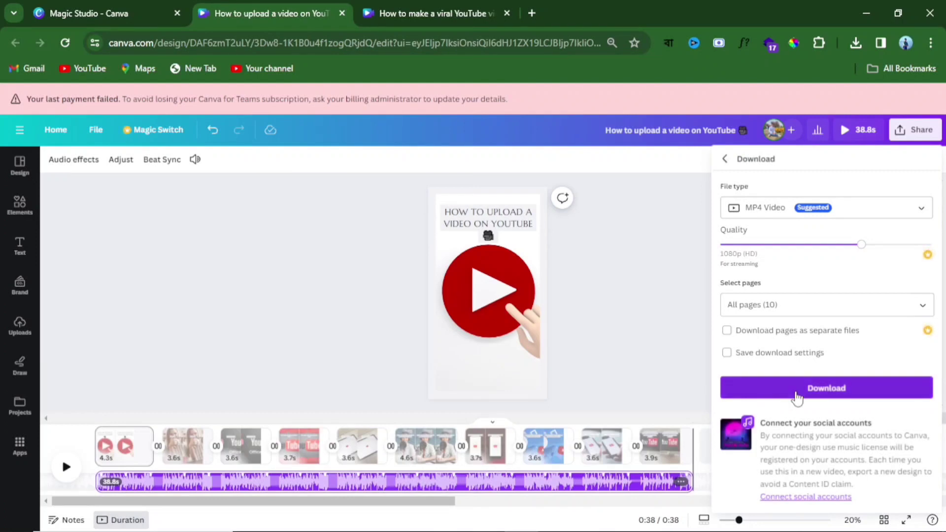
{"action": "left_click", "coordinate": [795, 390]}
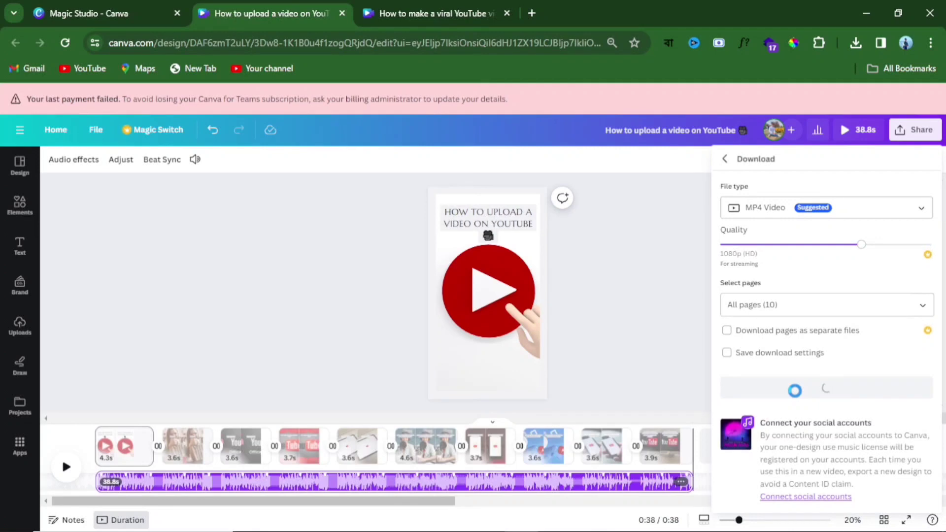